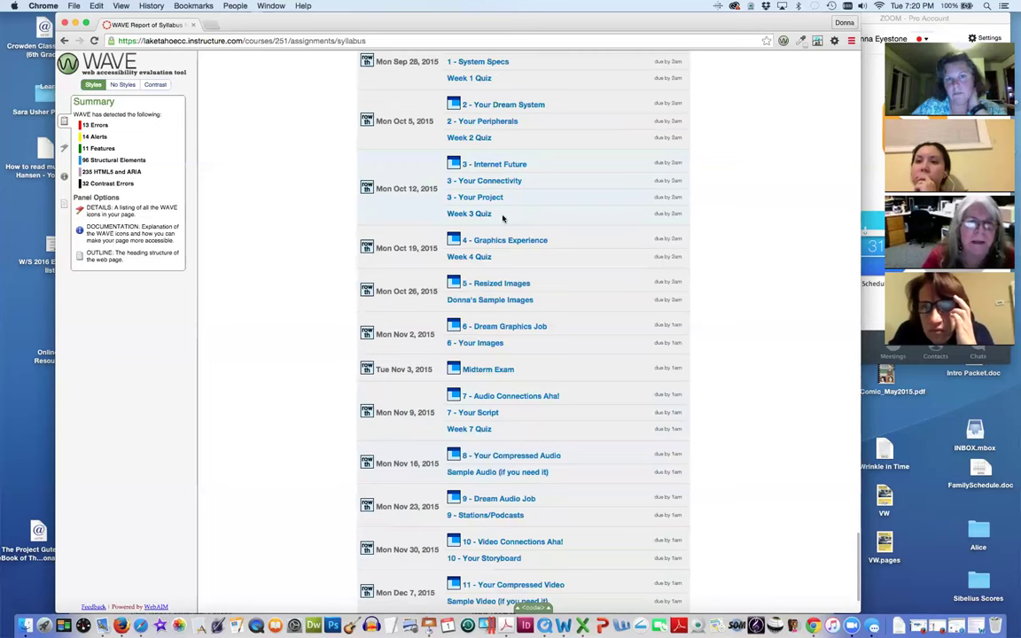
Show WAVE's contrast results for the syllabus page and examine the text flagged for very low contrast
scroll(502, 218, up, 2)
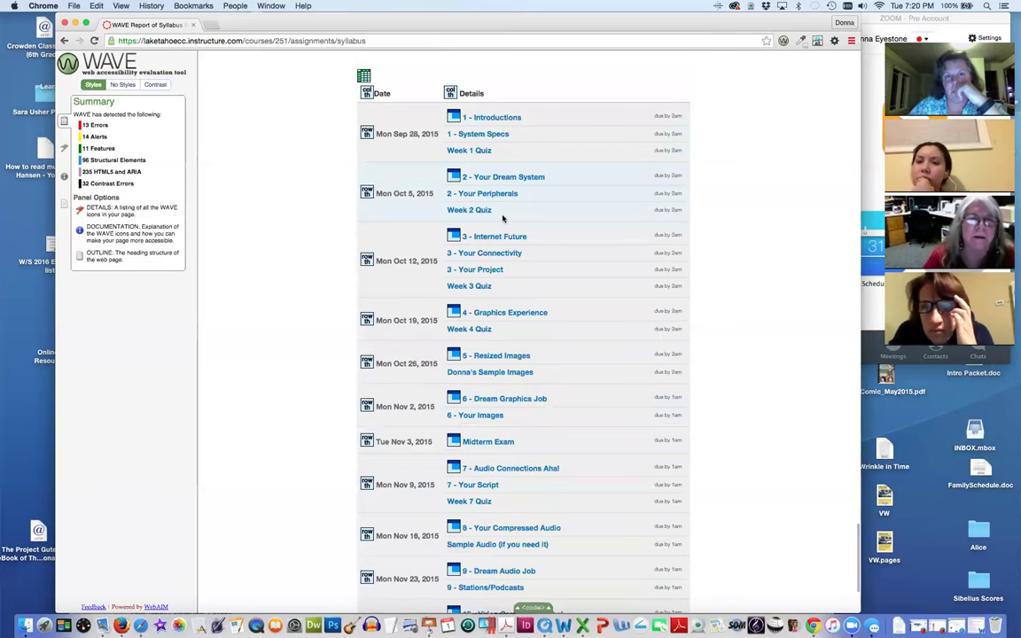
scroll(503, 218, up, 10)
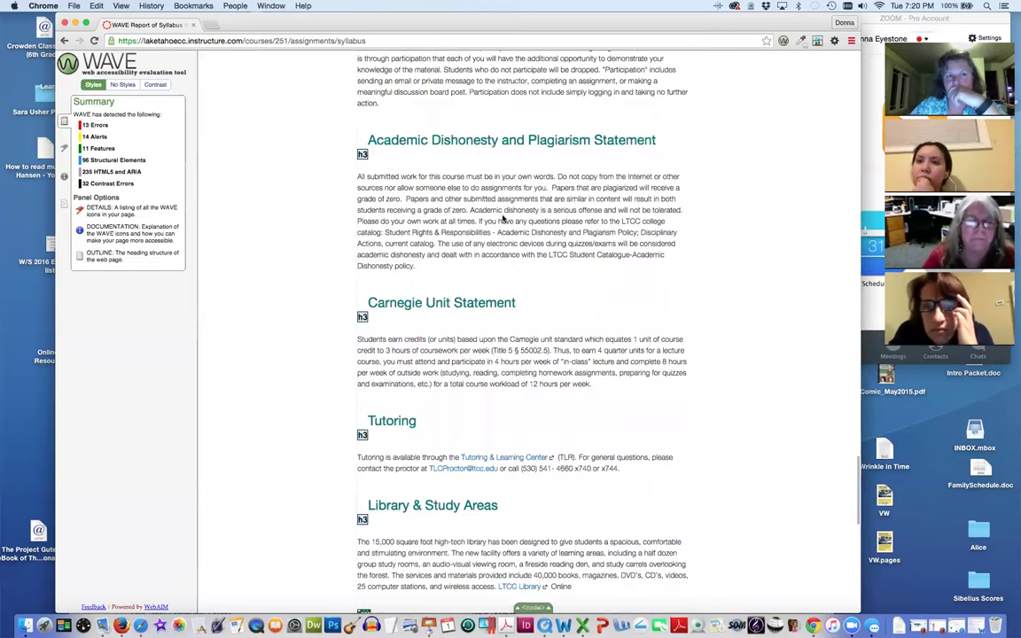
scroll(399, 160, up, 2)
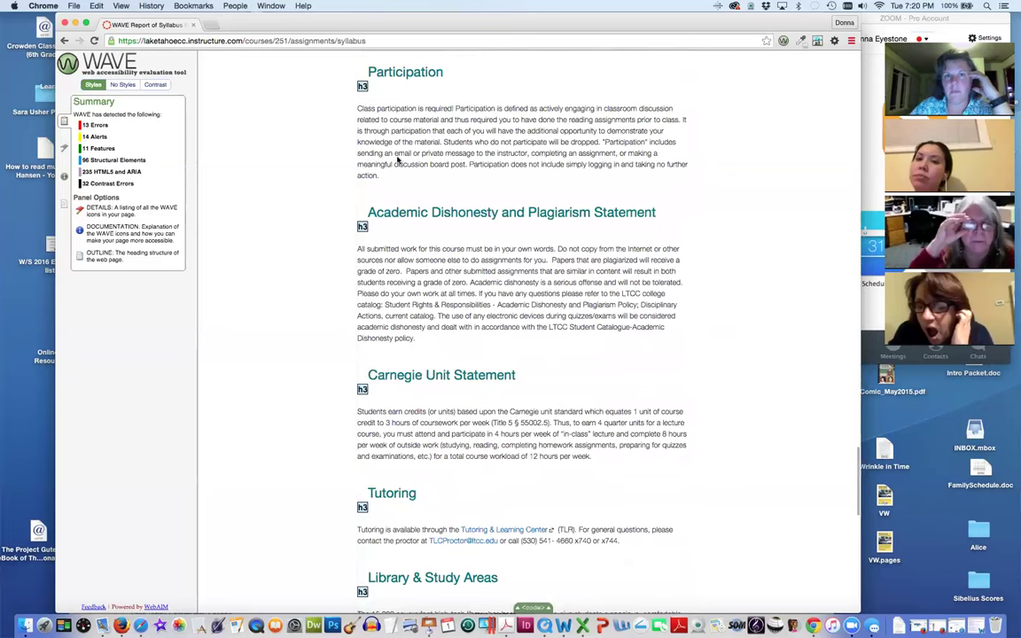
click(165, 86)
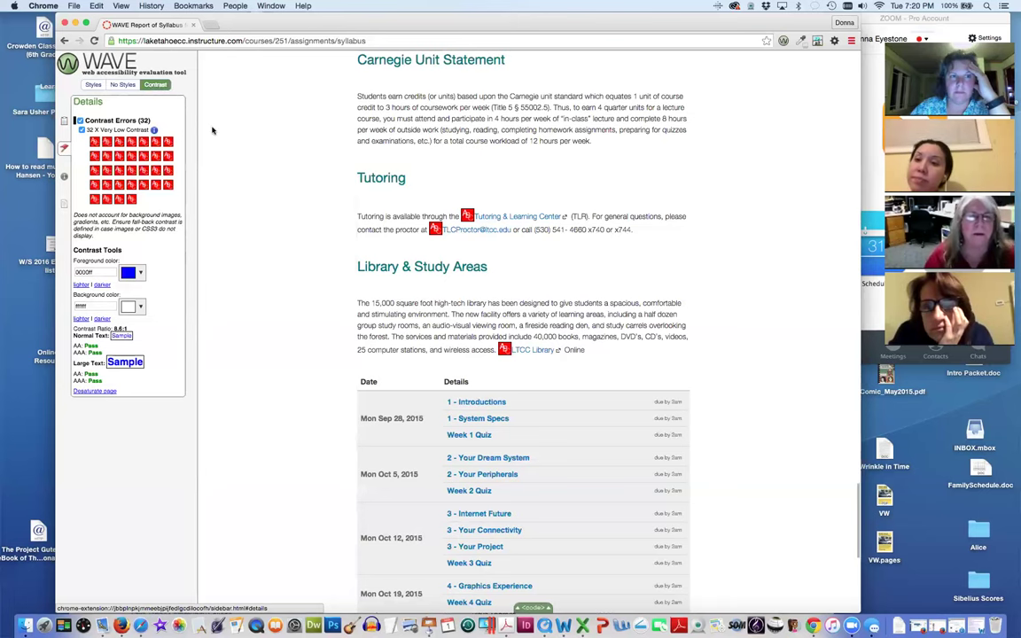
scroll(212, 131, up, 1)
scroll(211, 130, up, 3)
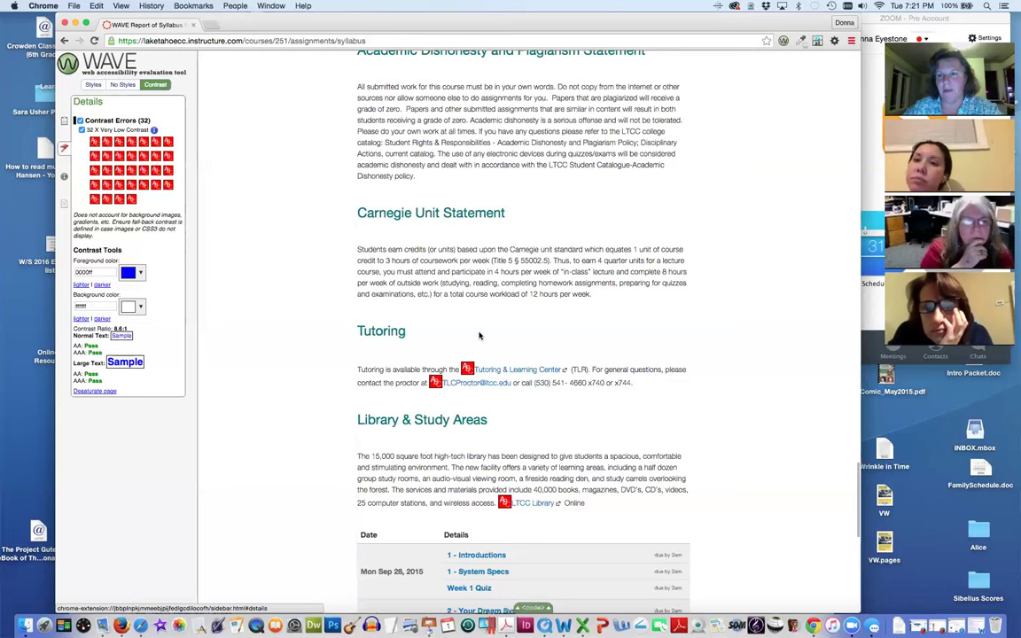
scroll(479, 333, up, 1)
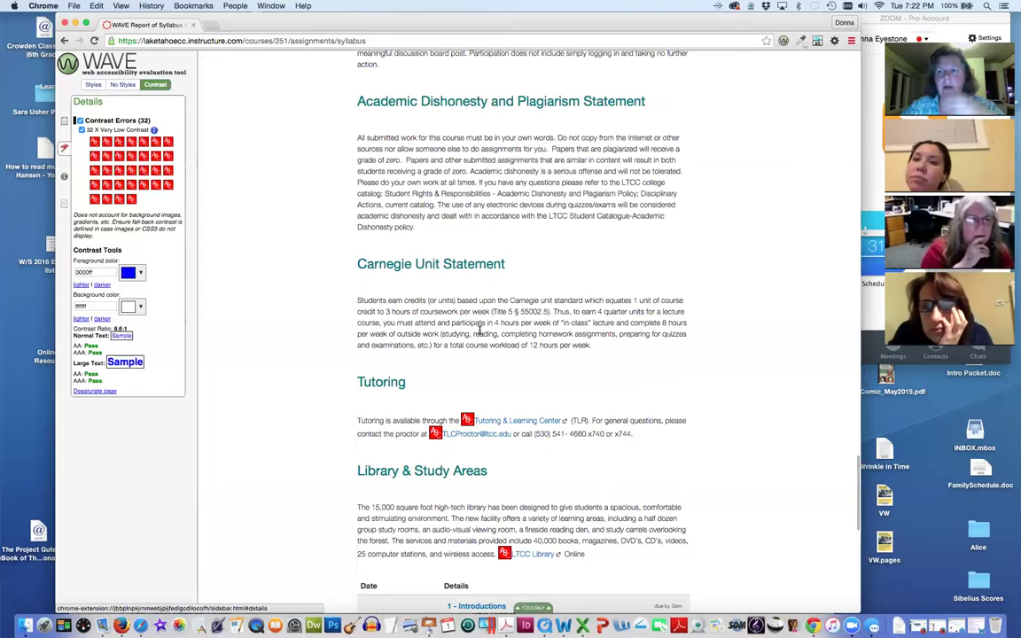
scroll(478, 334, up, 10)
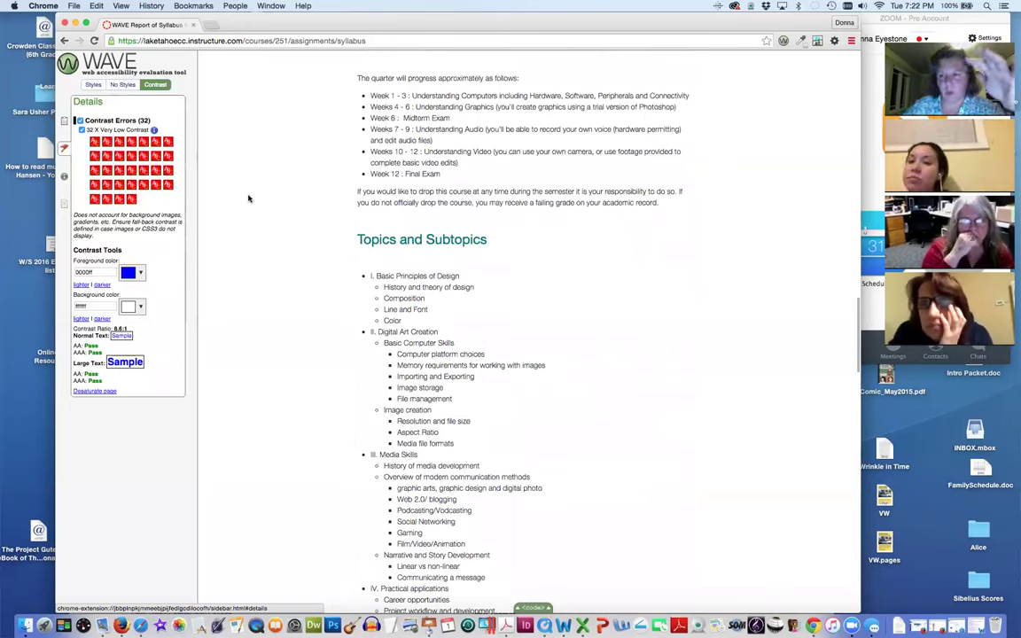
Return to WAVE's styled view and examine the heading, list and image markers up to the start of the syllabus
click(96, 85)
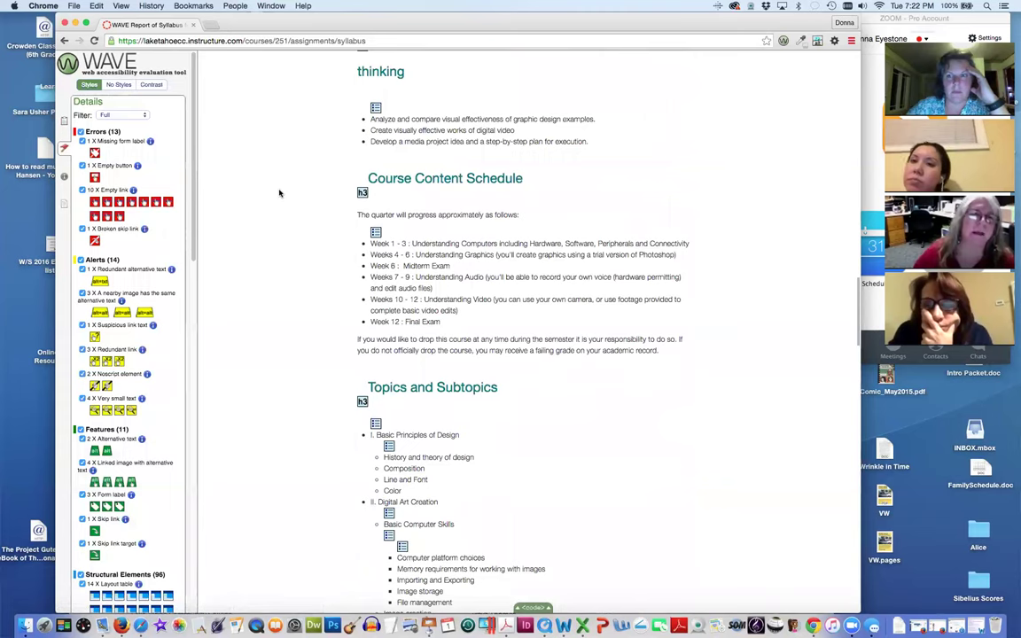
scroll(277, 213, down, 2)
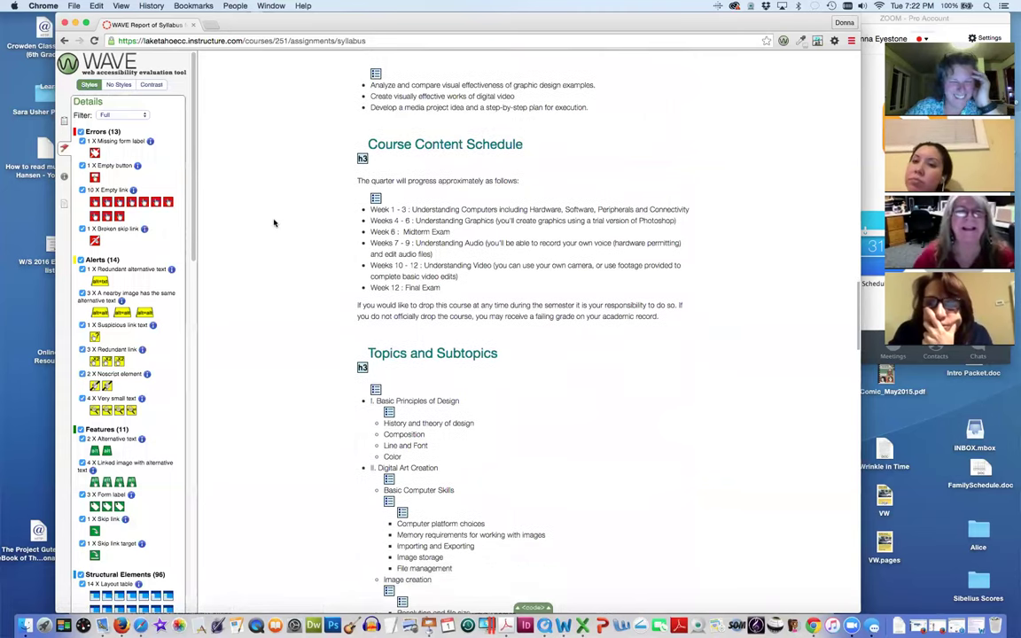
scroll(274, 223, down, 5)
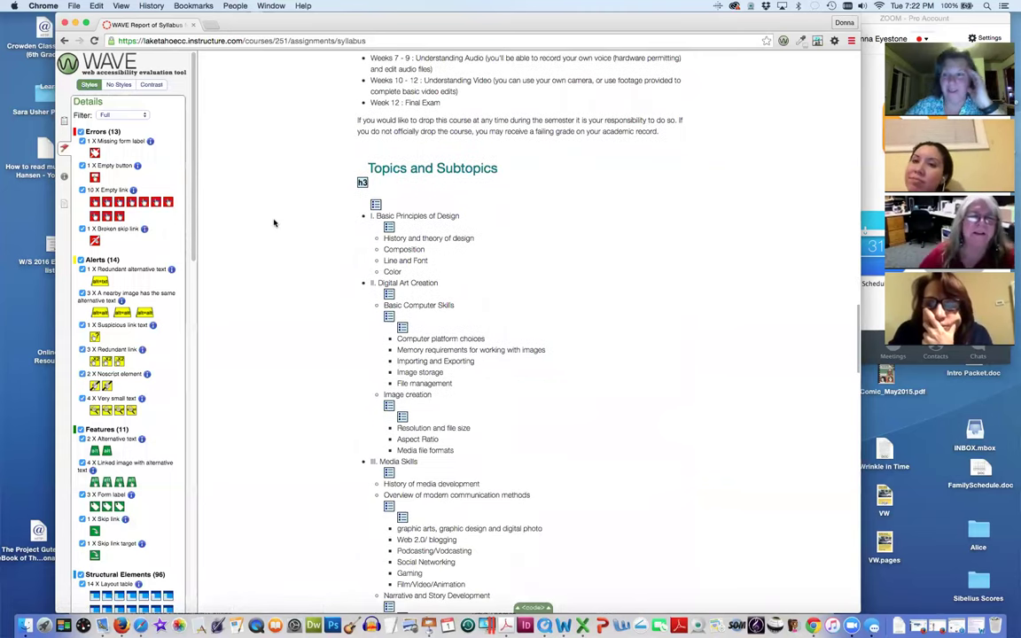
scroll(274, 223, down, 2)
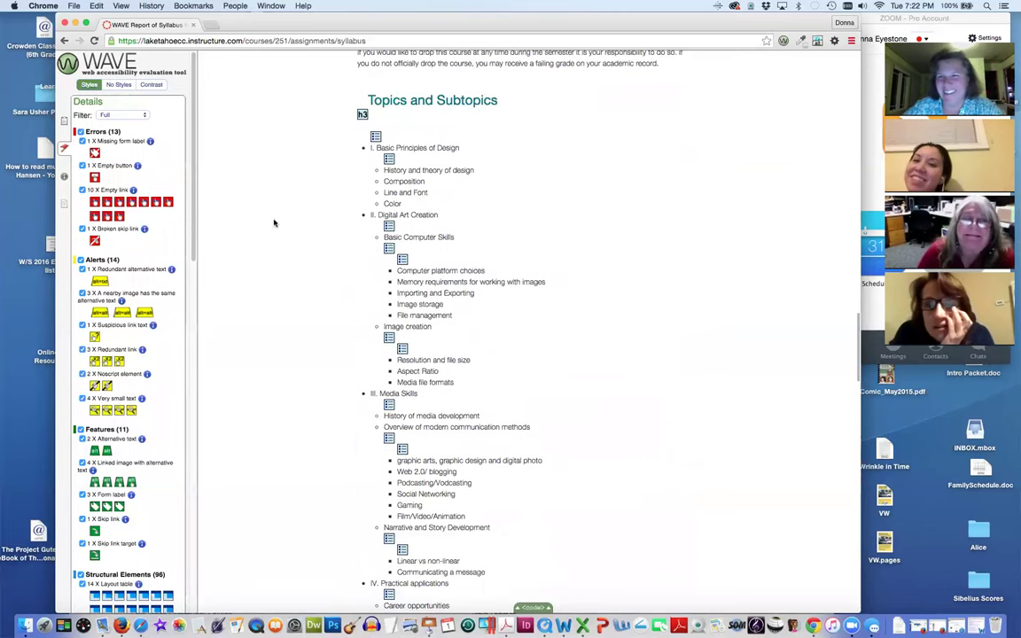
scroll(274, 224, up, 1)
scroll(274, 223, up, 10)
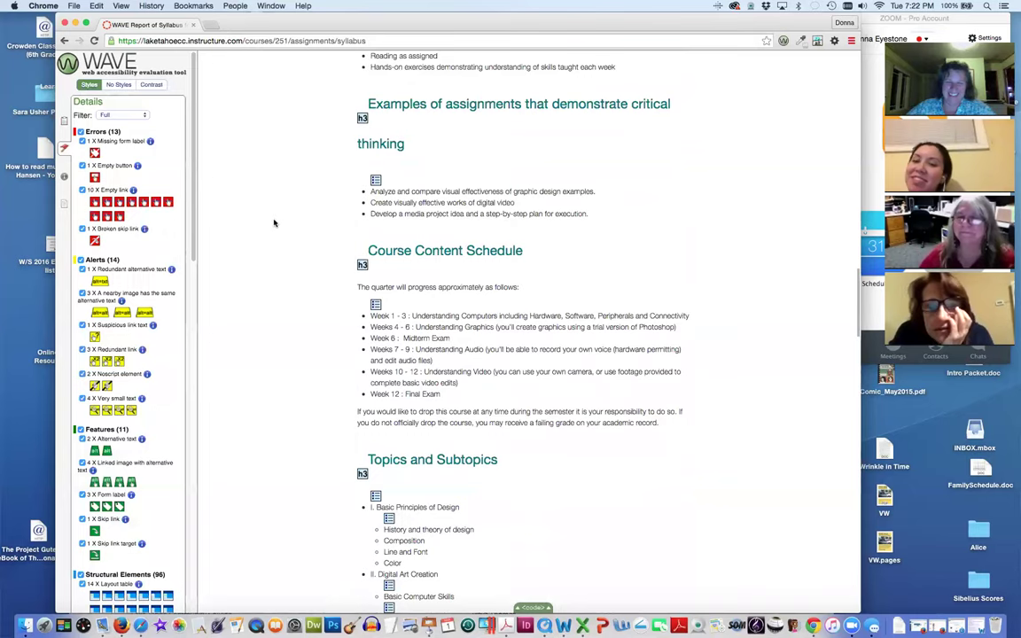
scroll(274, 223, up, 10)
scroll(274, 223, up, 10)
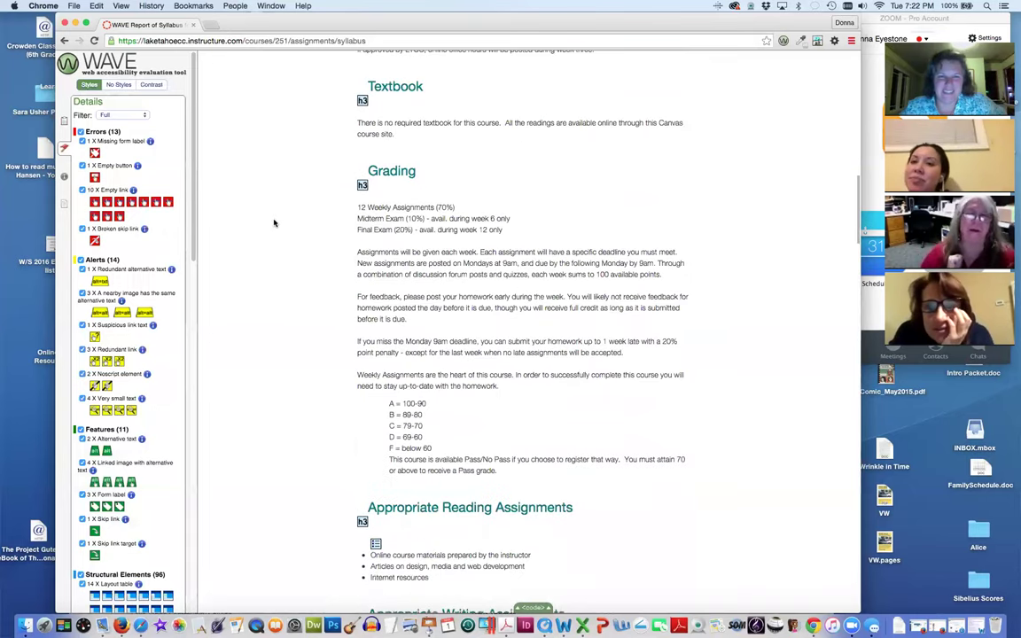
scroll(274, 222, up, 10)
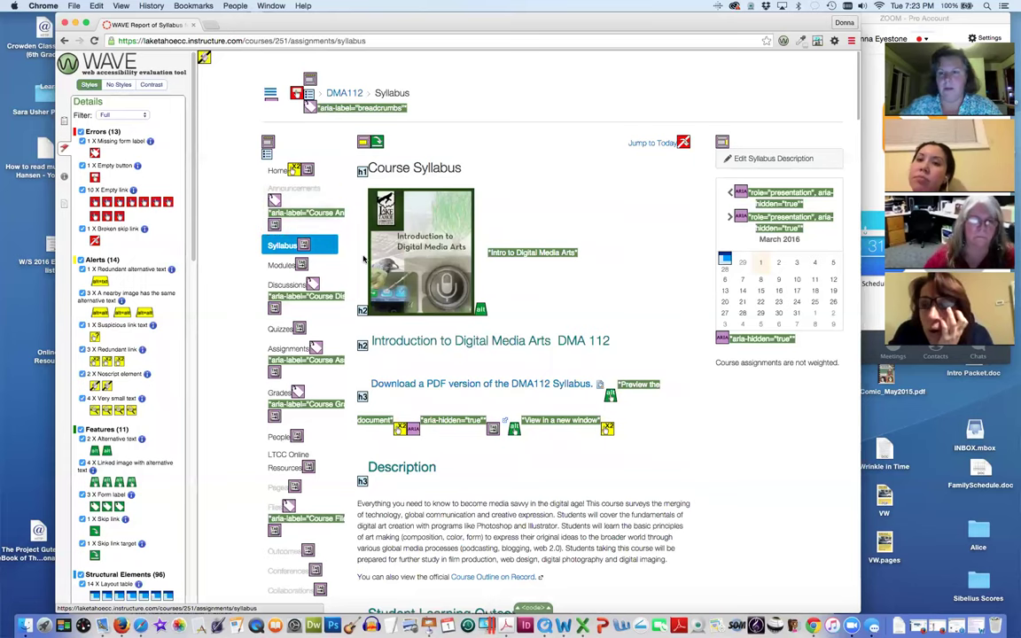
scroll(378, 238, down, 1)
scroll(378, 238, up, 1)
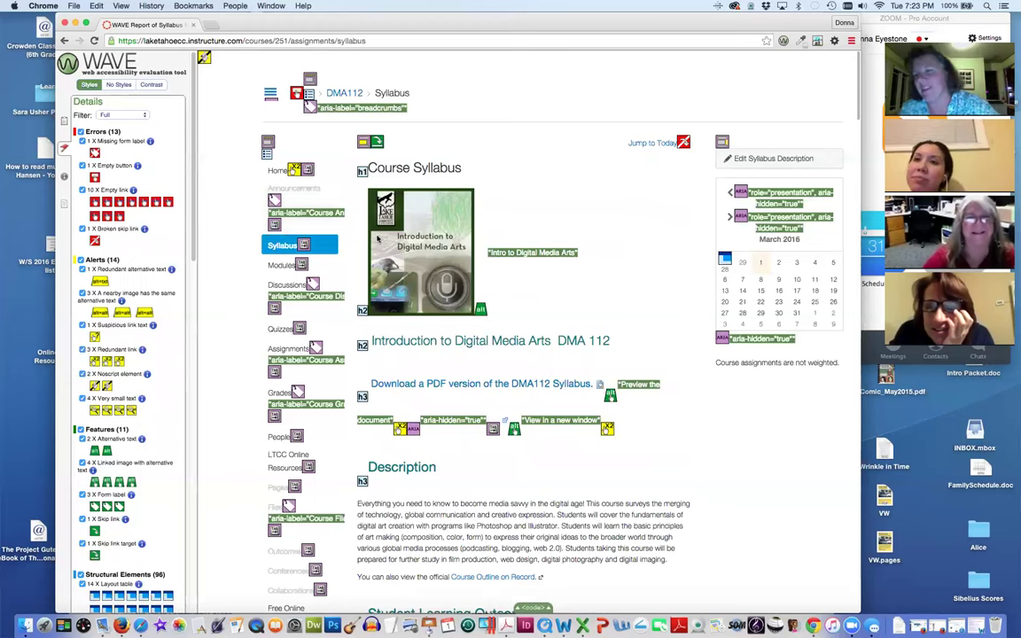
Move the WAVE report window aside, switch to the Zoho CRM window in Firefox and open the CRM home page
drag(252, 16, 314, 58)
click(110, 231)
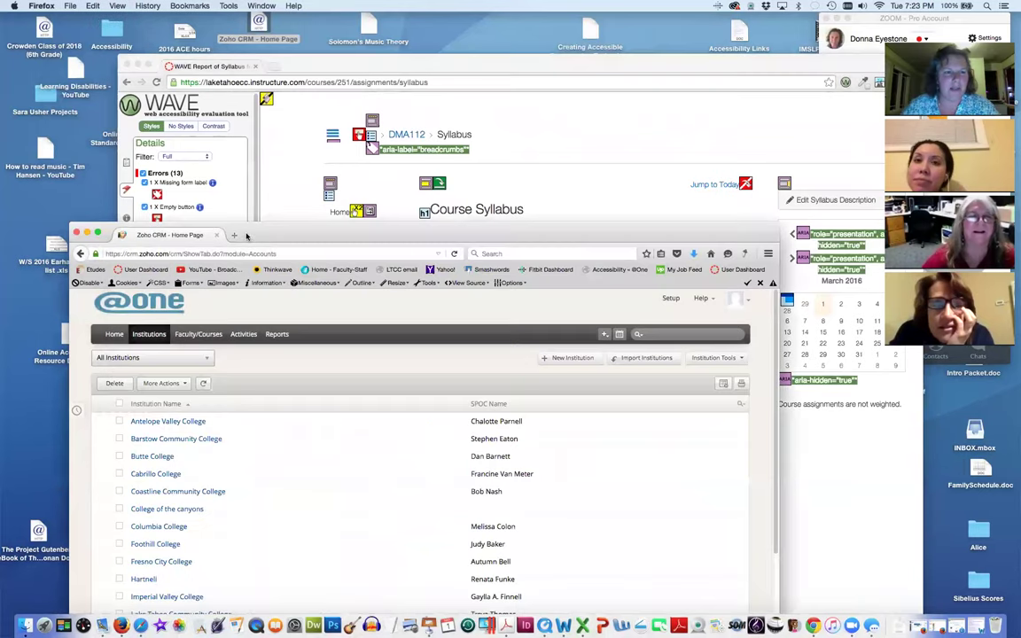
drag(289, 359, 300, 66)
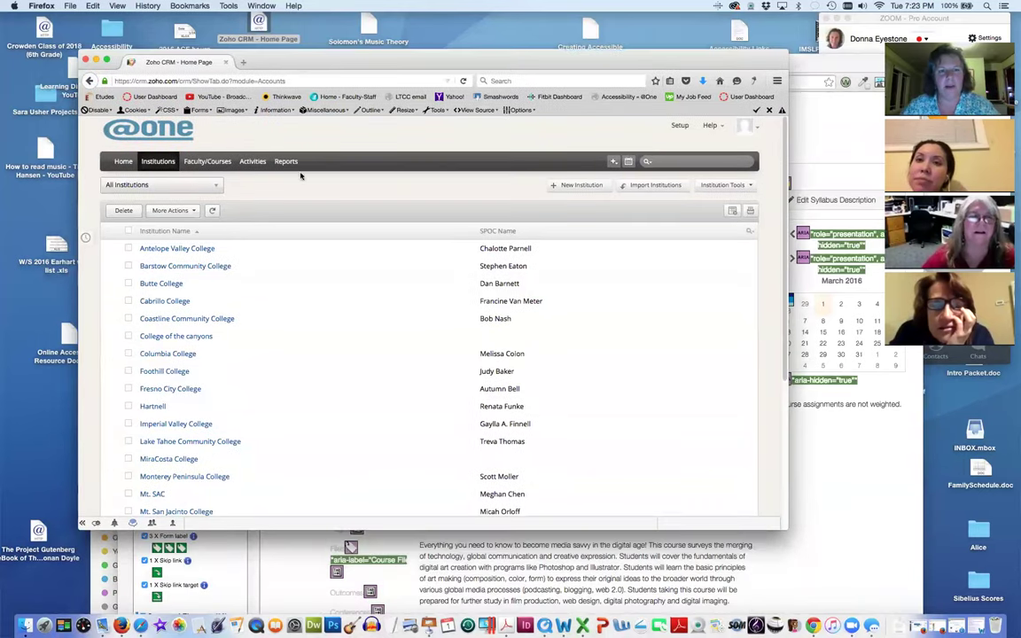
click(124, 162)
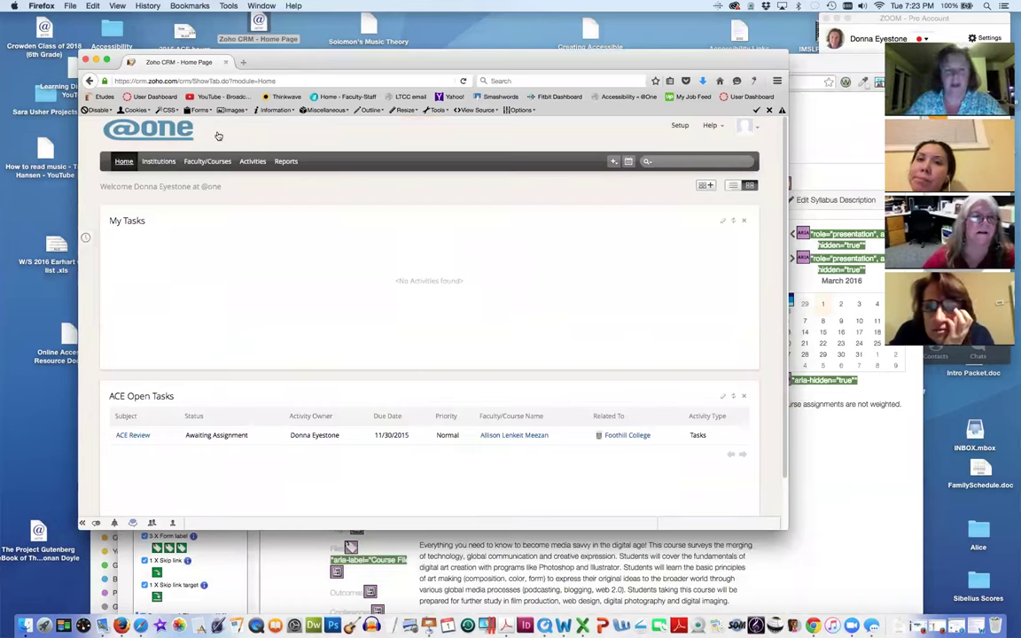
Enlarge the Zoho CRM window and reposition it so both task lists are fully in view
drag(280, 62, 328, 60)
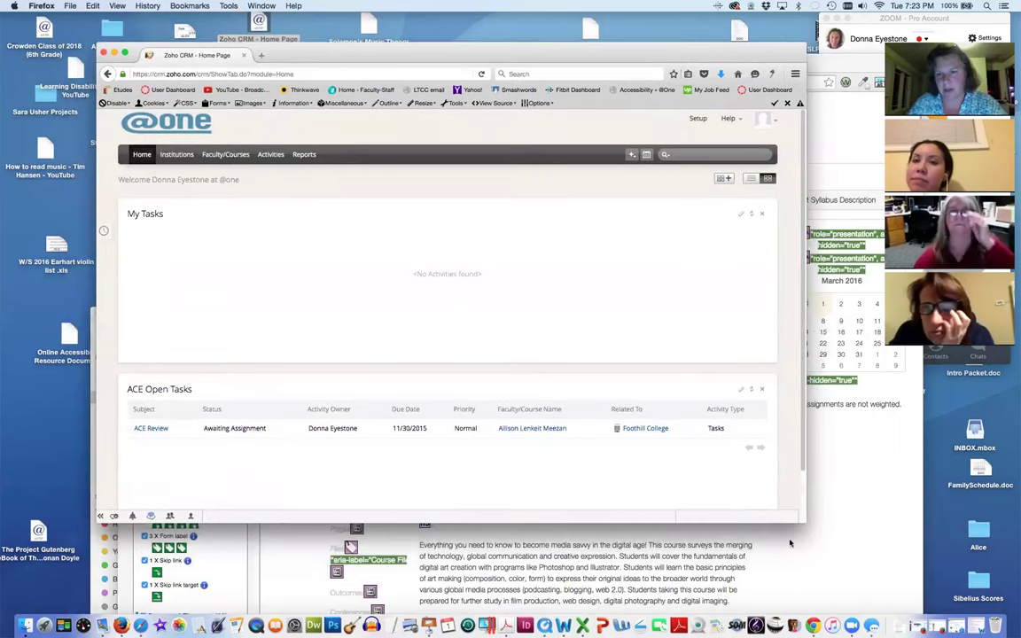
drag(804, 521, 904, 611)
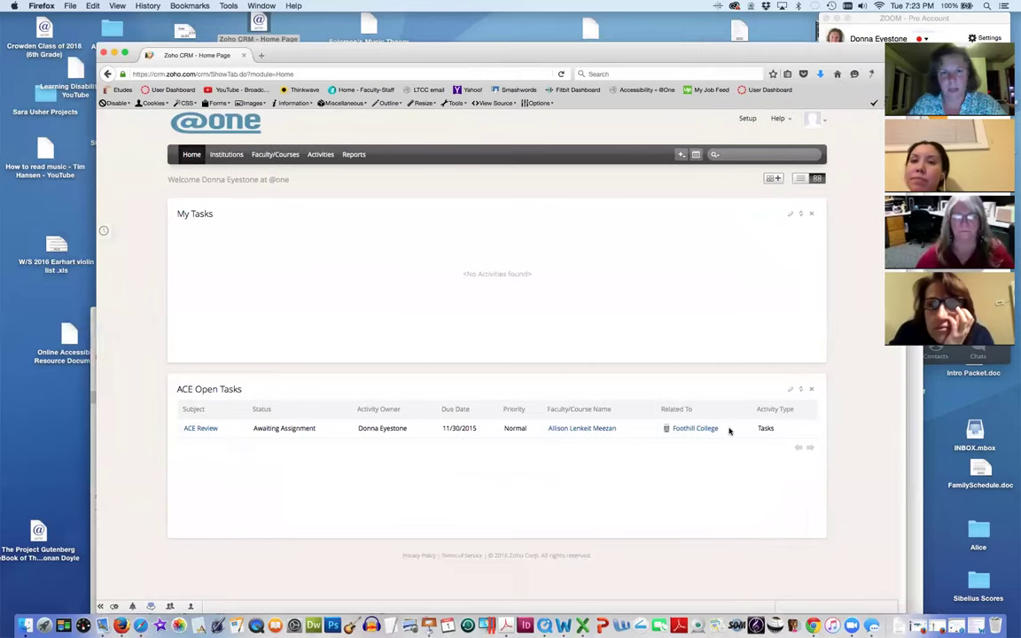
drag(462, 53, 406, 27)
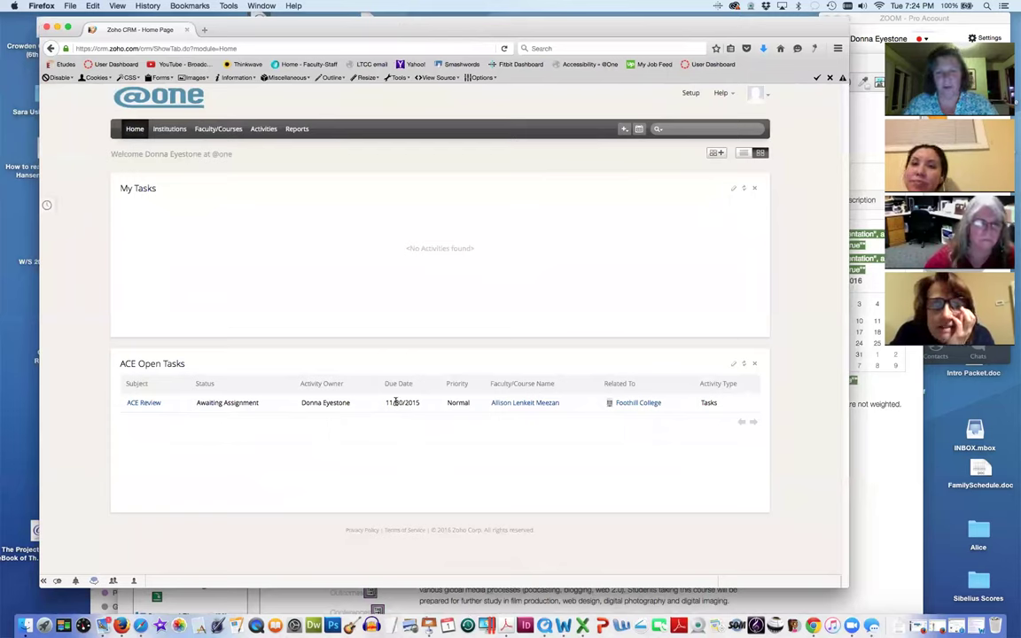
Open the ACE Review task from ACE Open Tasks for editing and look through its status options without changing the status
click(144, 403)
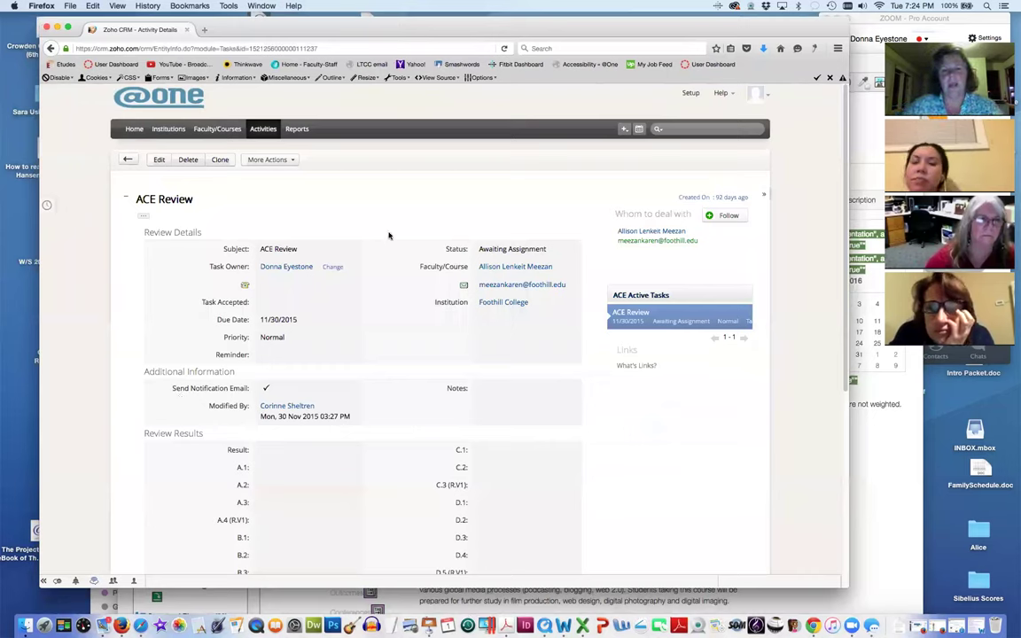
click(159, 159)
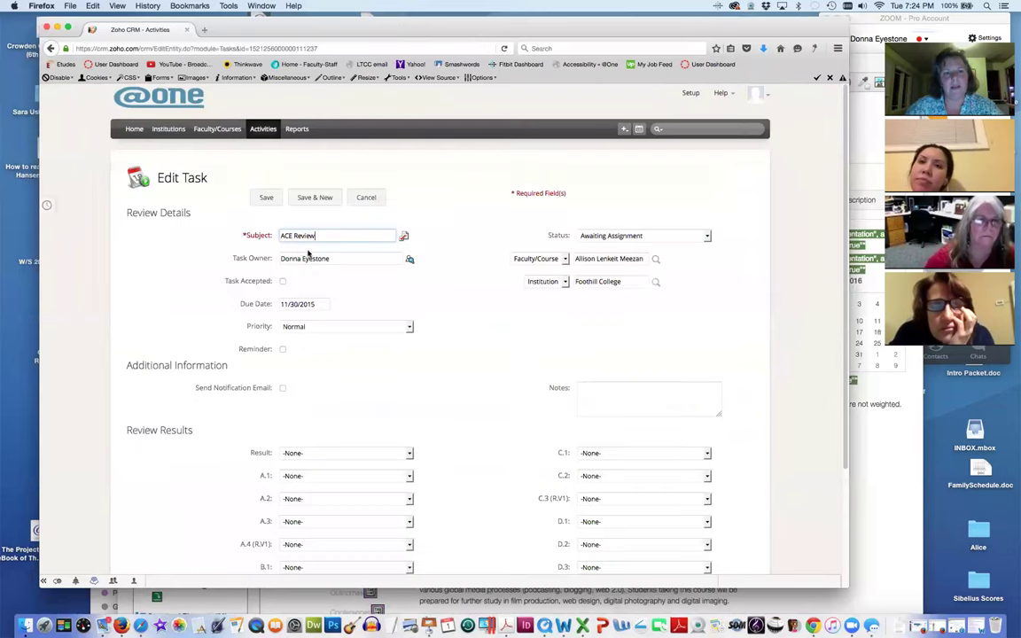
scroll(395, 274, down, 1)
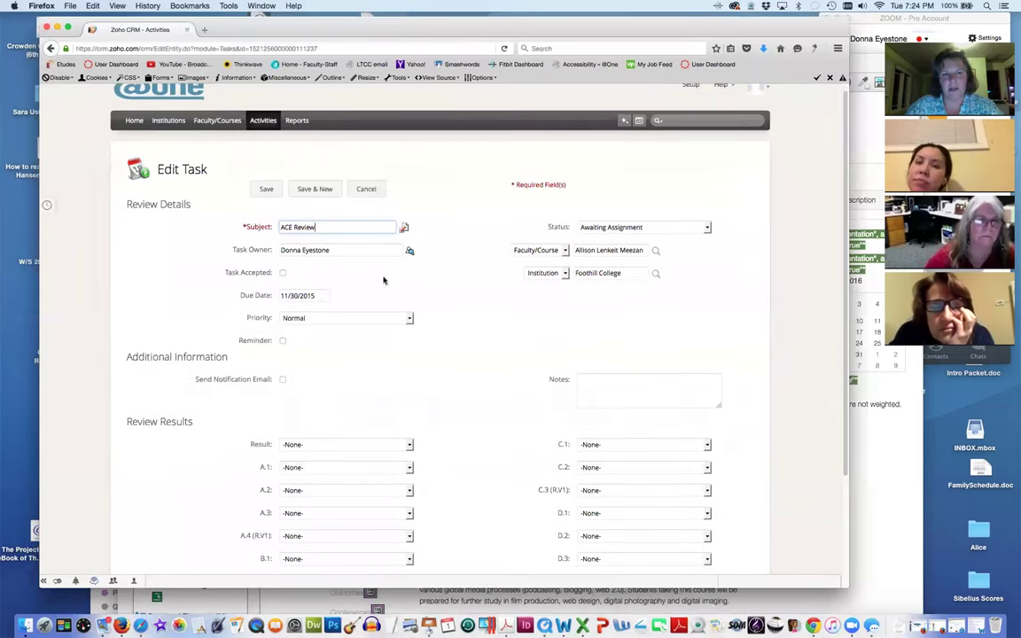
click(706, 211)
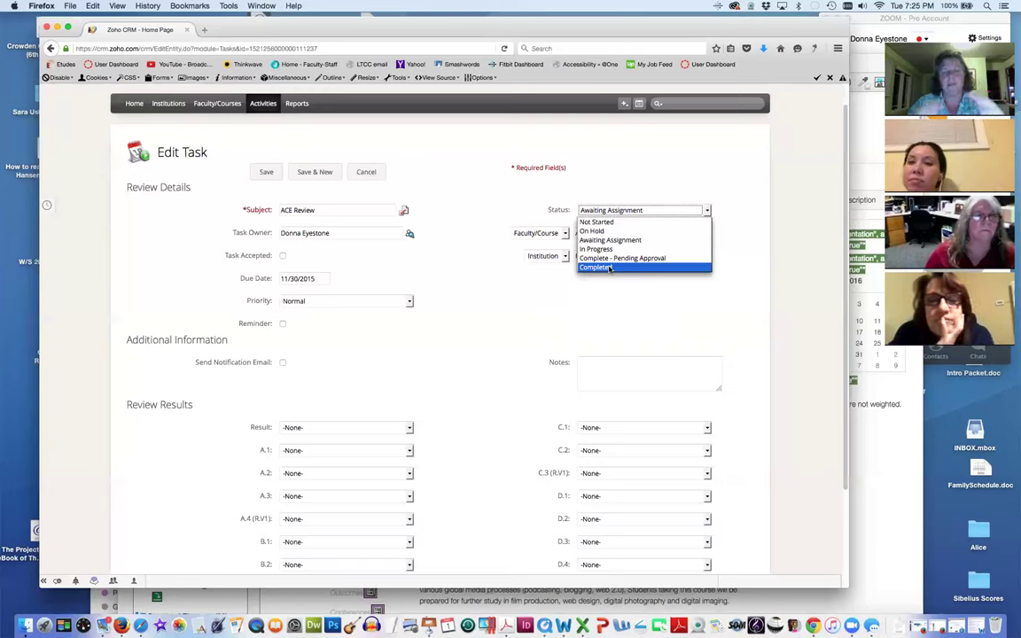
click(485, 276)
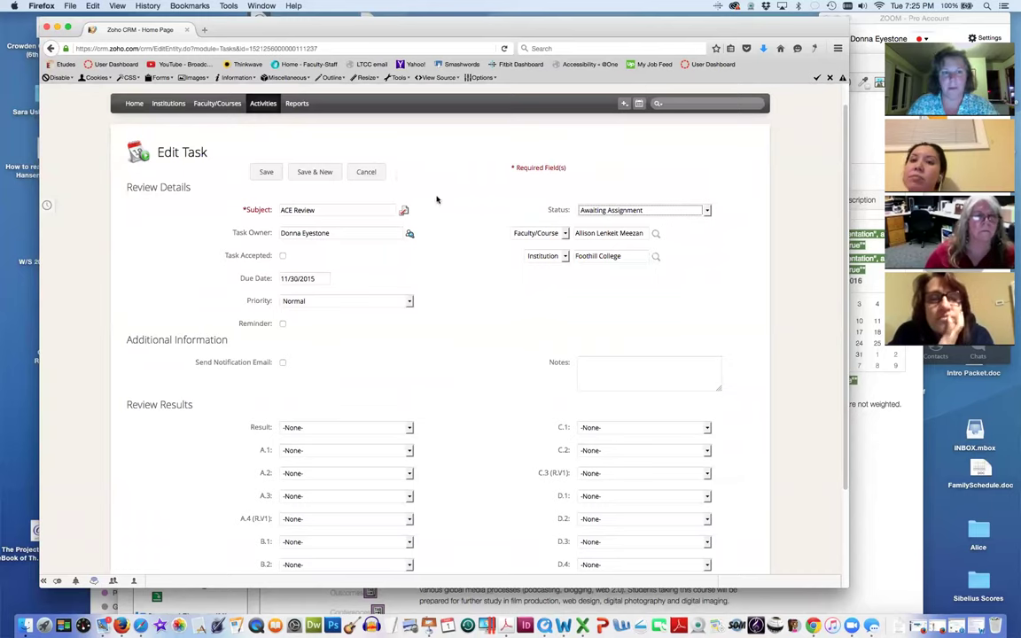
Browse the people available as owner of the ACE Review task, then close the owner list without choosing anyone
scroll(418, 223, down, 1)
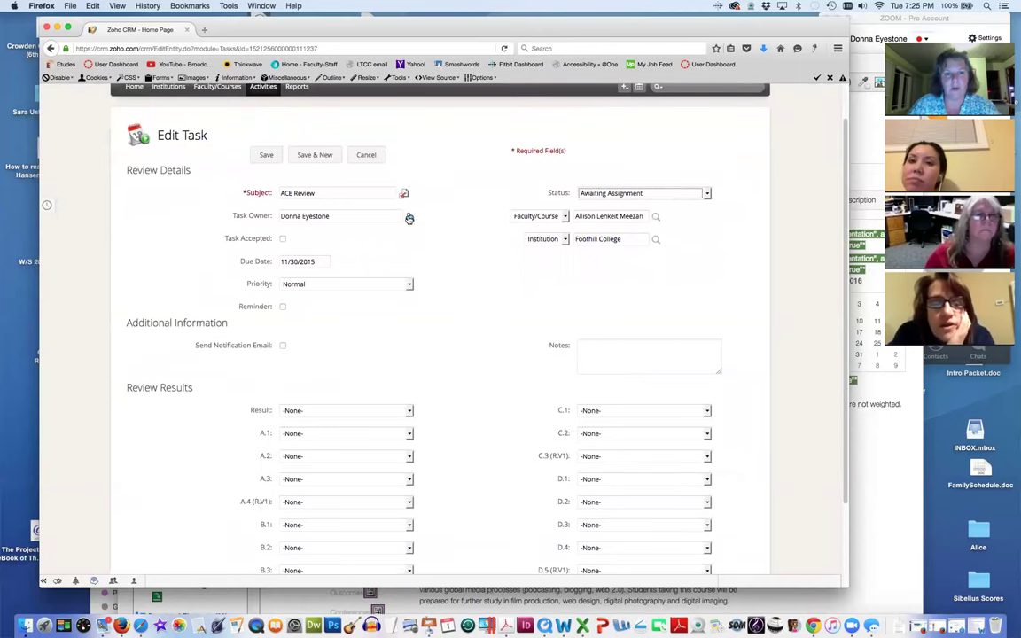
click(409, 217)
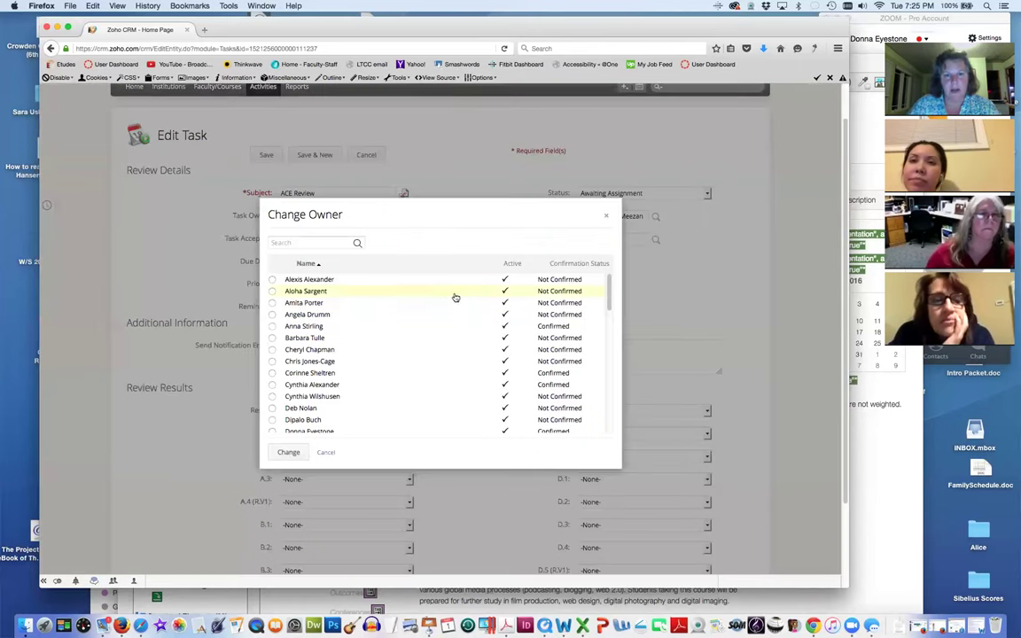
scroll(368, 289, down, 5)
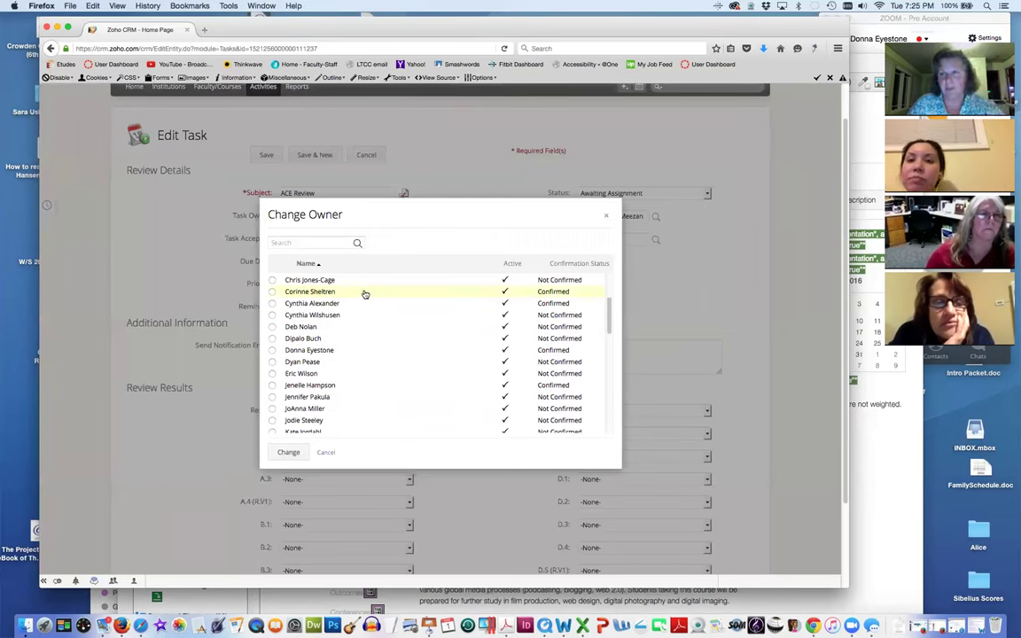
scroll(364, 294, down, 5)
scroll(363, 294, down, 3)
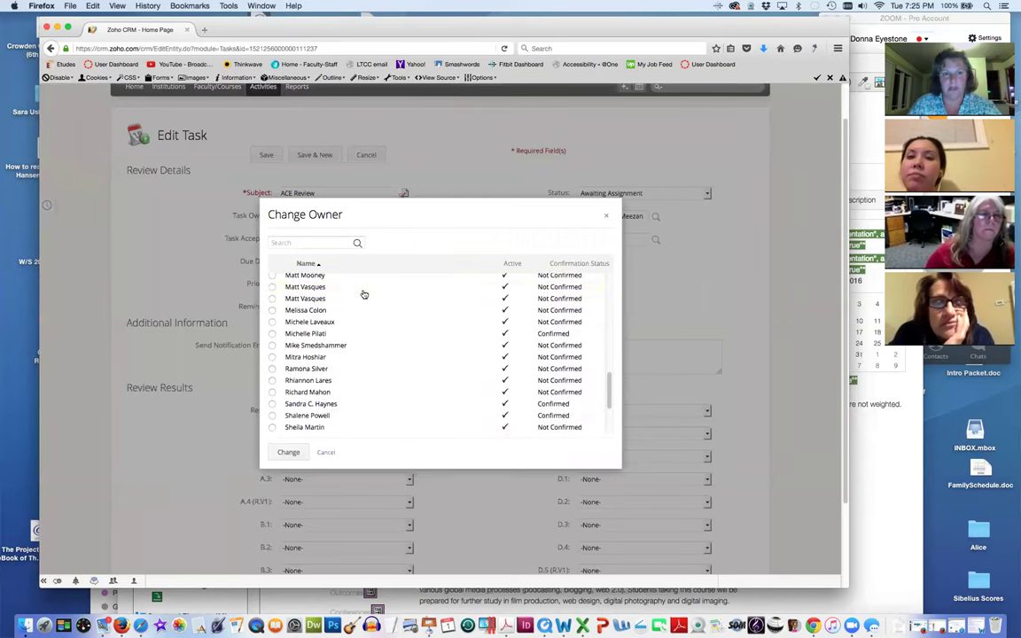
scroll(364, 294, down, 2)
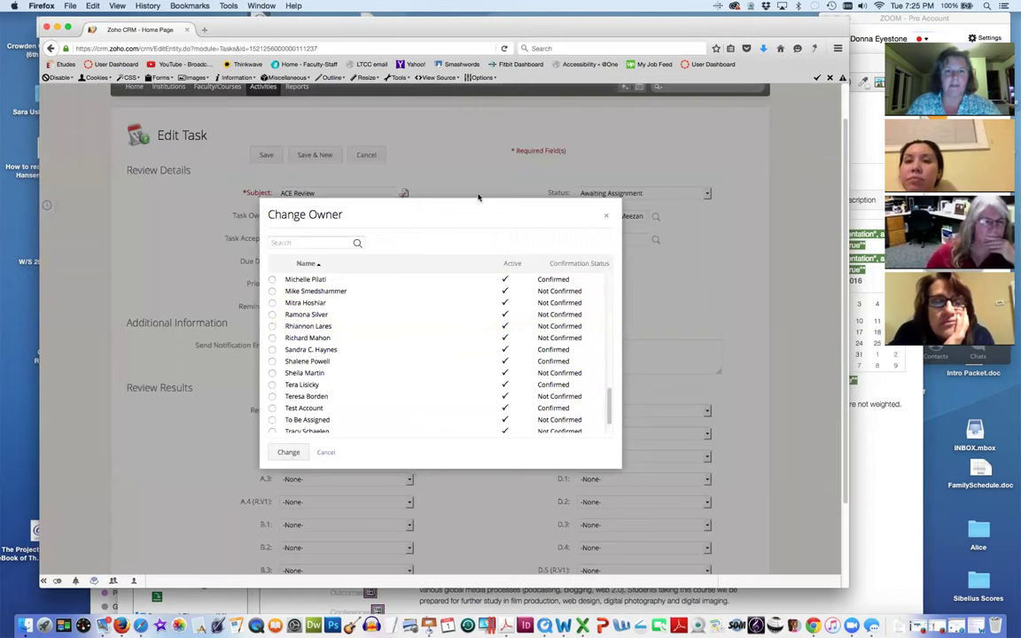
click(607, 214)
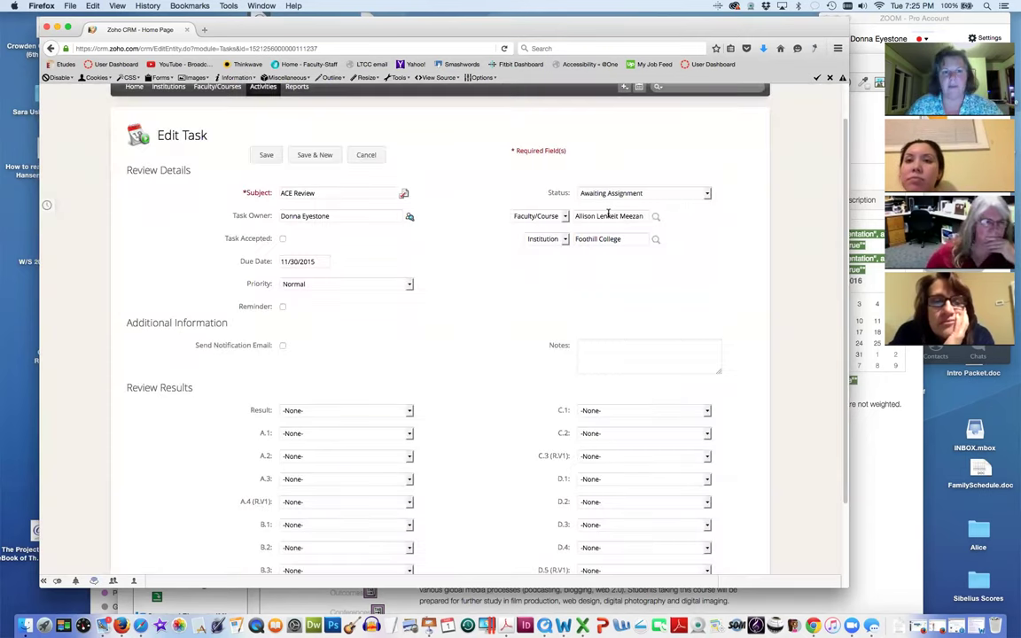
Examine the Review Results fields from A.1 through D.7 in the task's edit form
scroll(398, 282, down, 4)
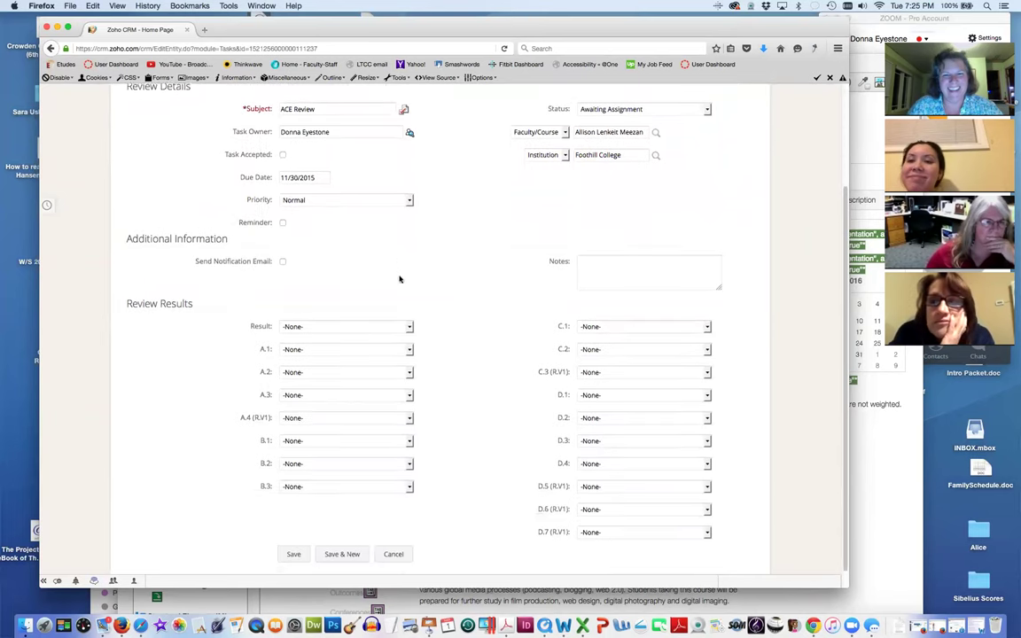
scroll(452, 272, up, 6)
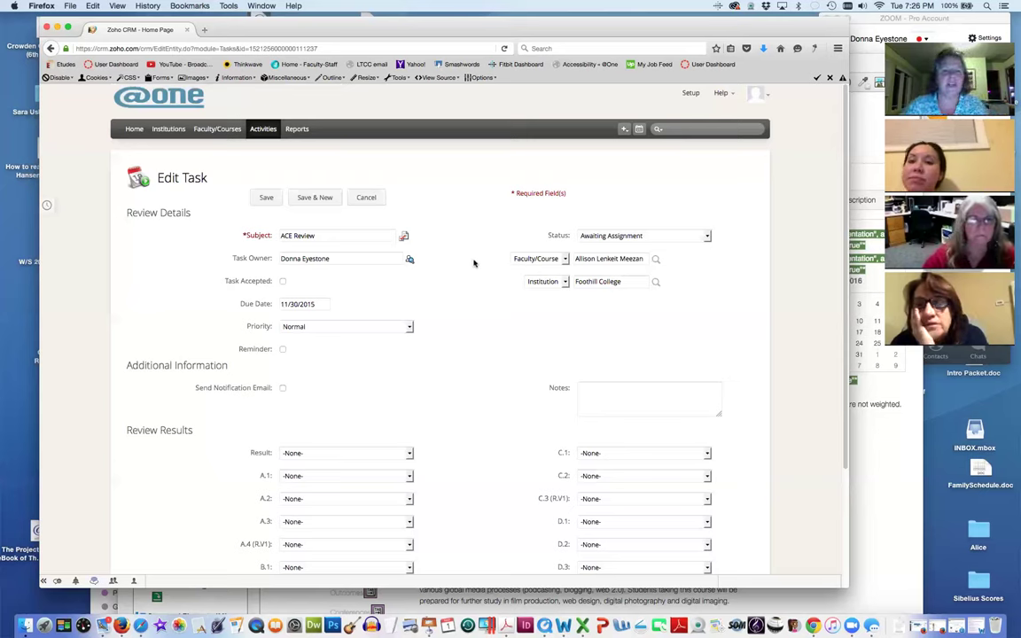
scroll(472, 263, down, 1)
scroll(471, 263, down, 3)
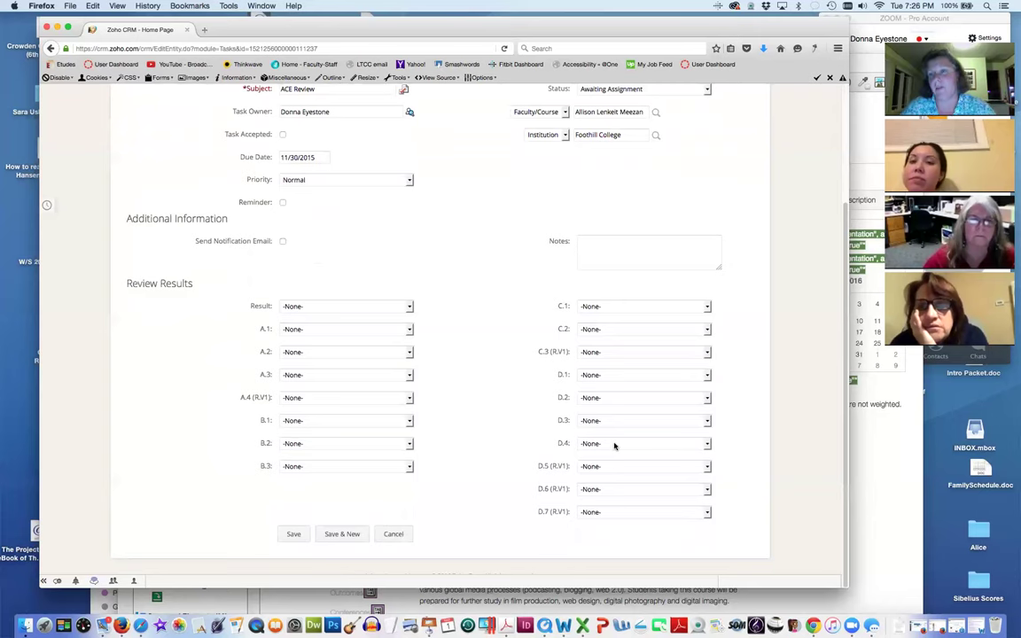
scroll(614, 446, up, 4)
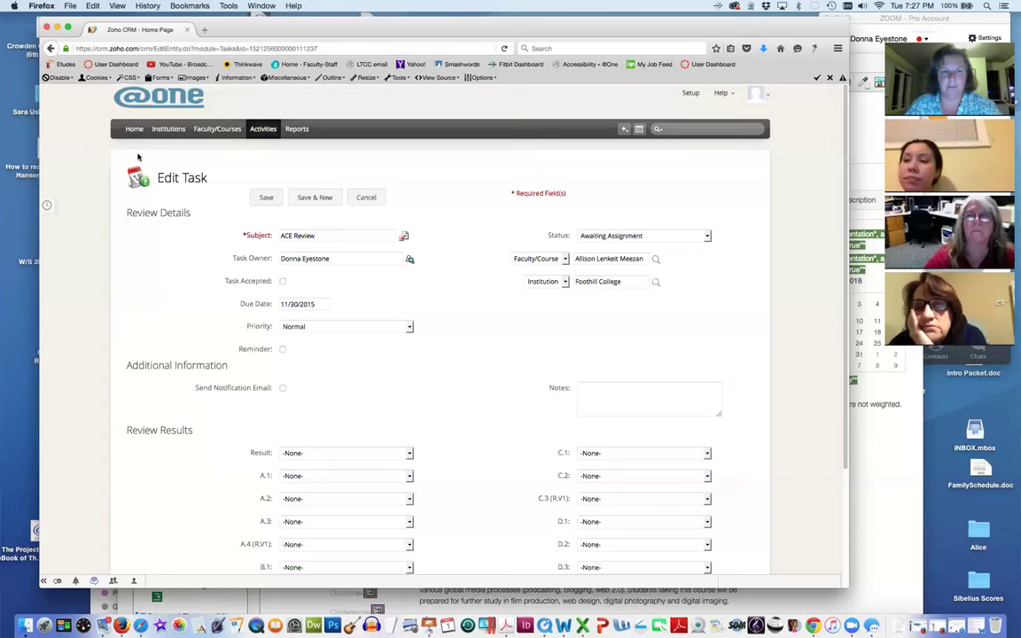
scroll(128, 158, down, 5)
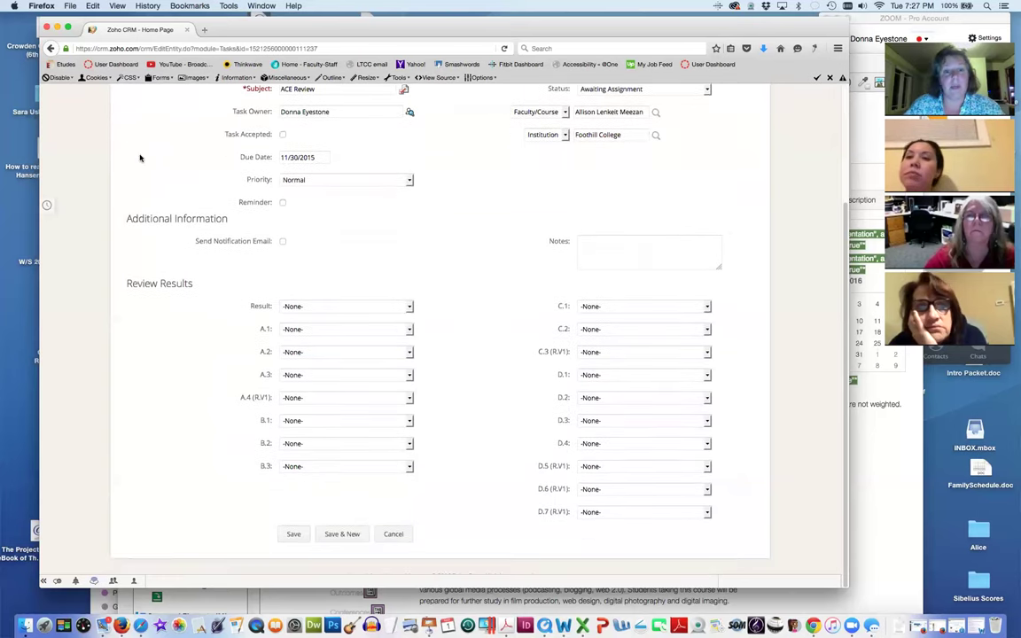
scroll(139, 155, up, 5)
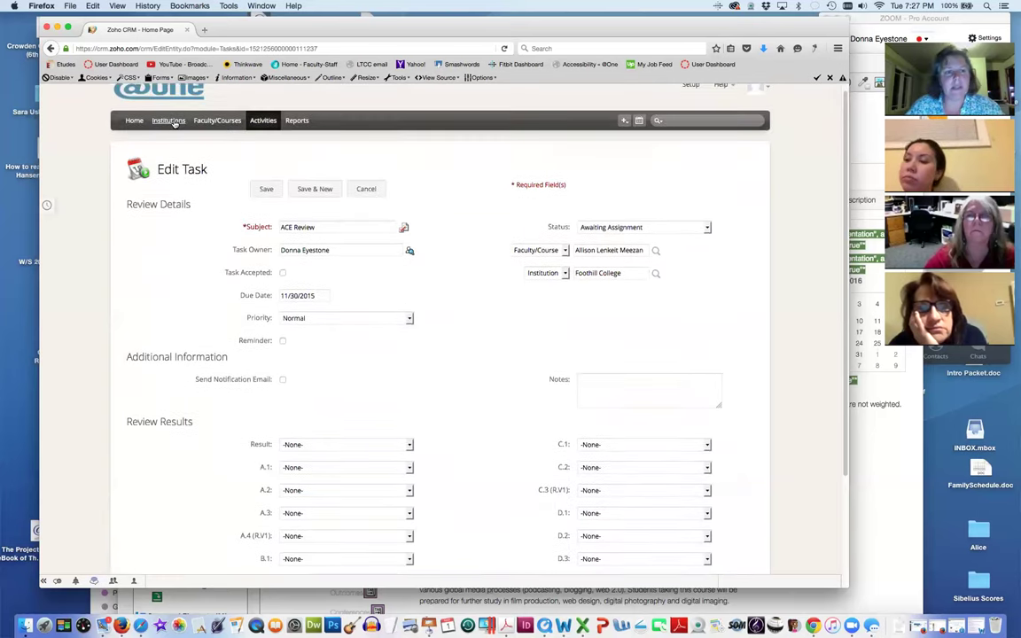
Leave the task form without saving, view the Faculty/Courses list briefly, and look through the list of all institutions
click(213, 121)
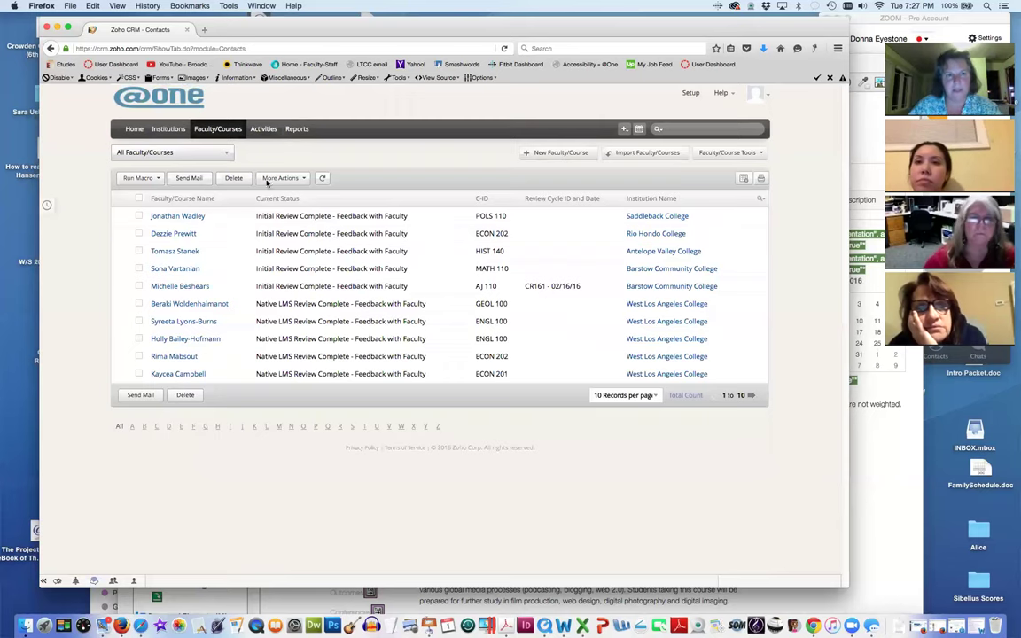
click(170, 130)
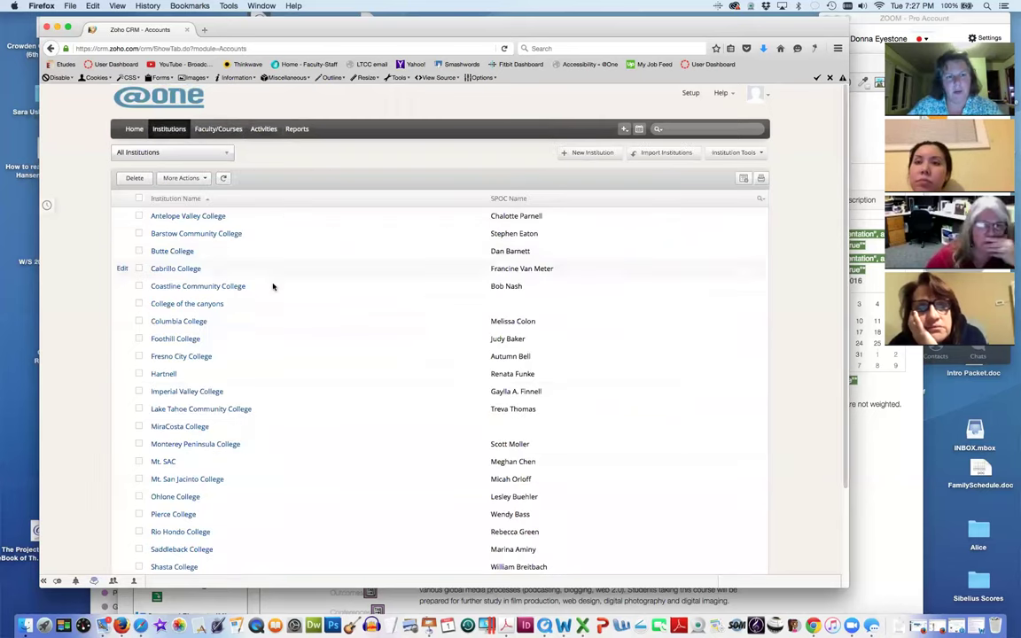
scroll(273, 282, down, 3)
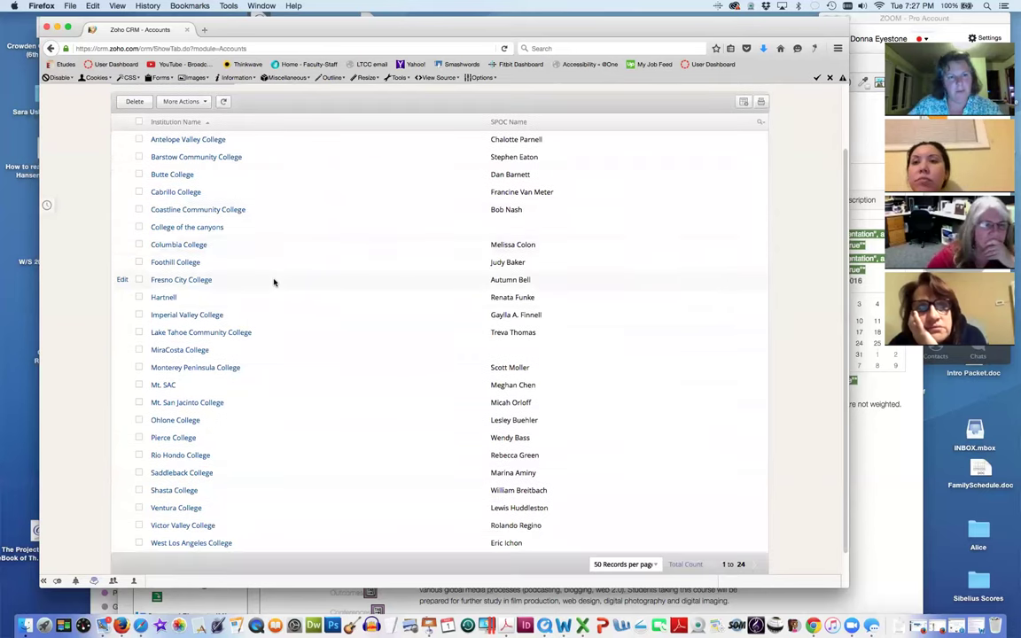
scroll(274, 281, down, 2)
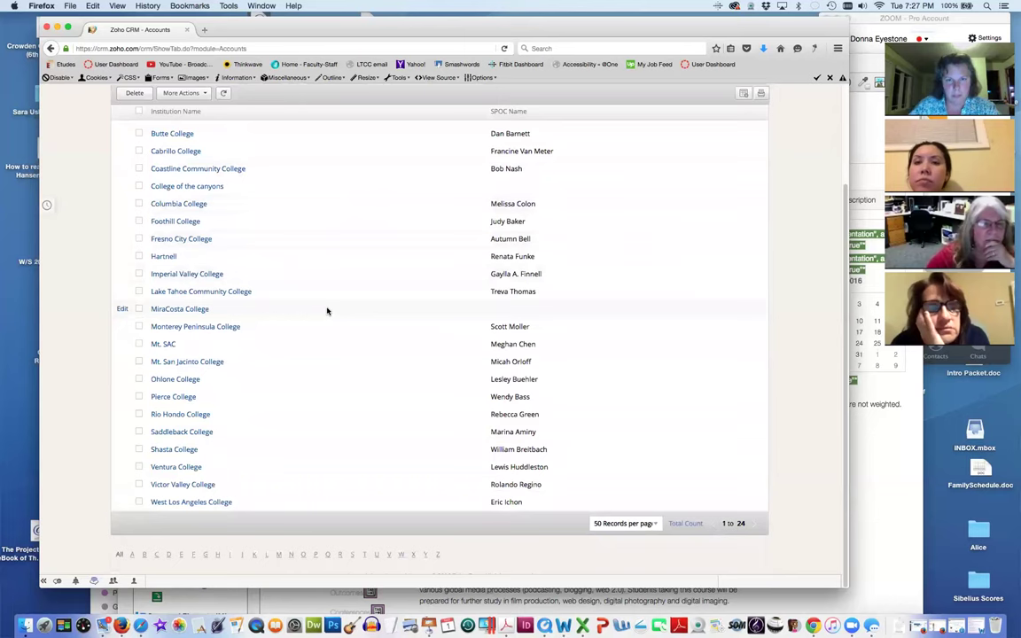
scroll(326, 303, up, 1)
scroll(326, 310, up, 2)
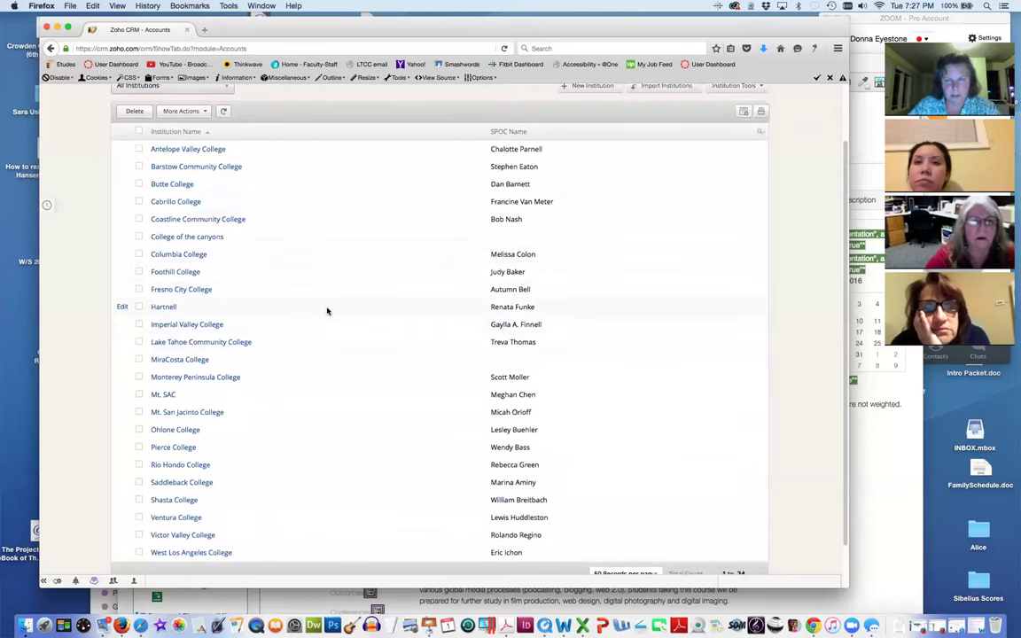
scroll(311, 324, down, 2)
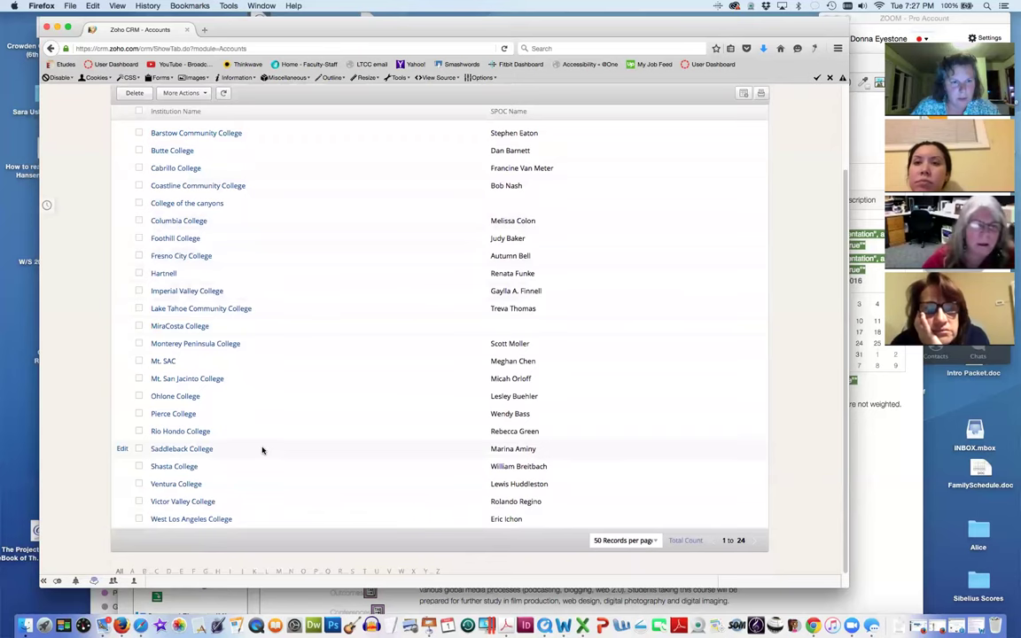
scroll(263, 448, up, 2)
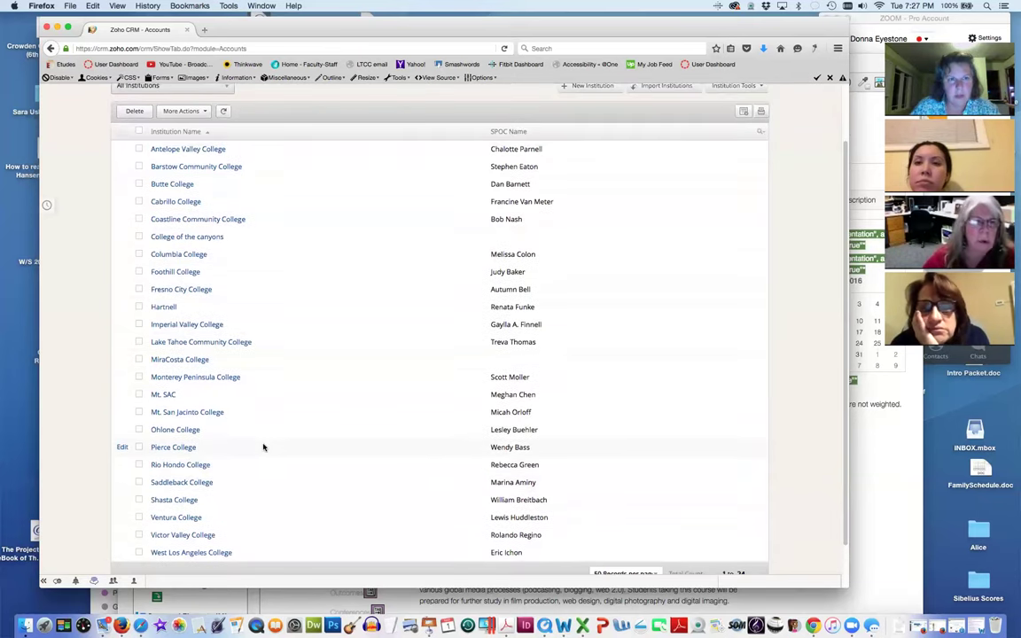
scroll(263, 446, down, 2)
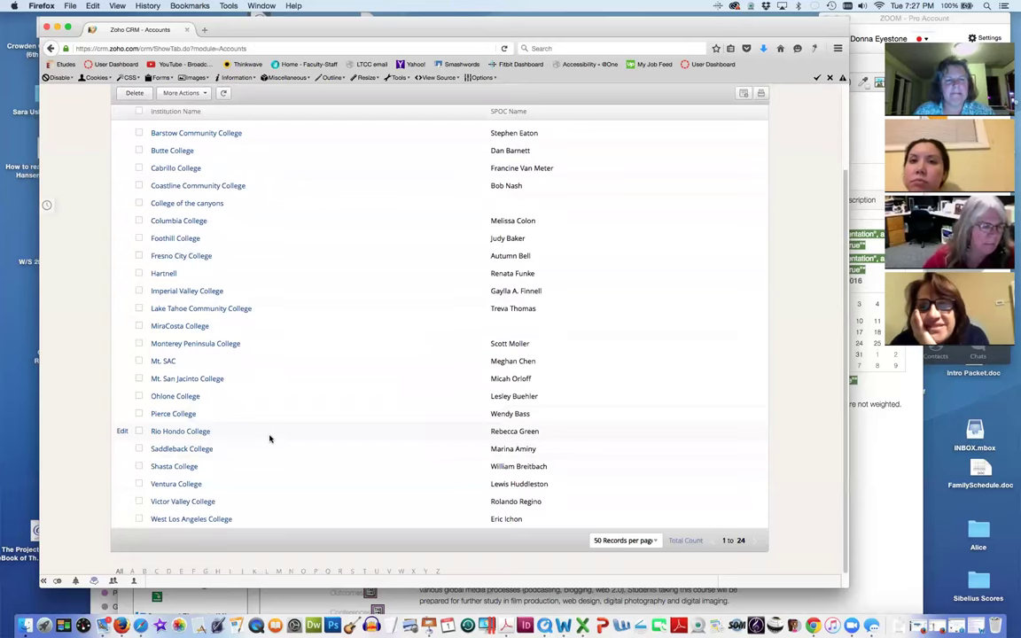
Open the Monterey Peninsula College record and review its faculty/courses, open activities and closed activities
click(201, 345)
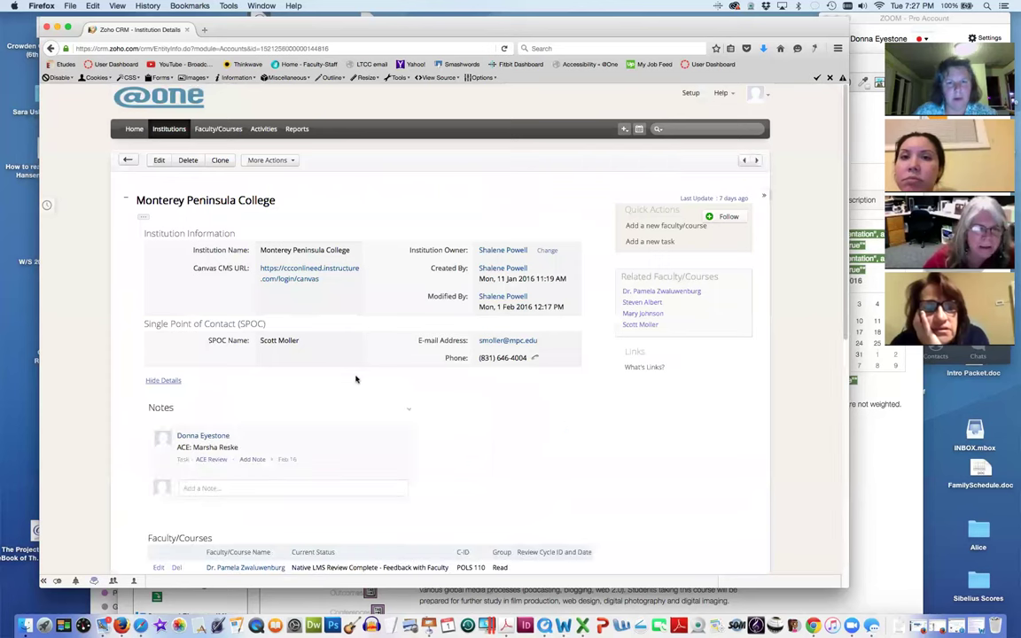
scroll(360, 370, down, 4)
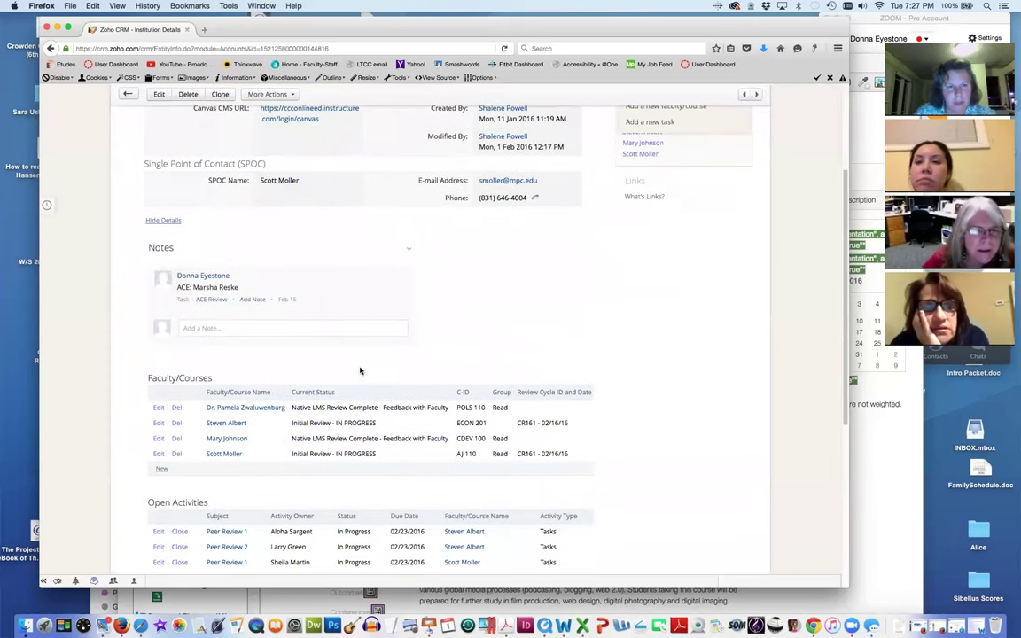
scroll(360, 370, down, 6)
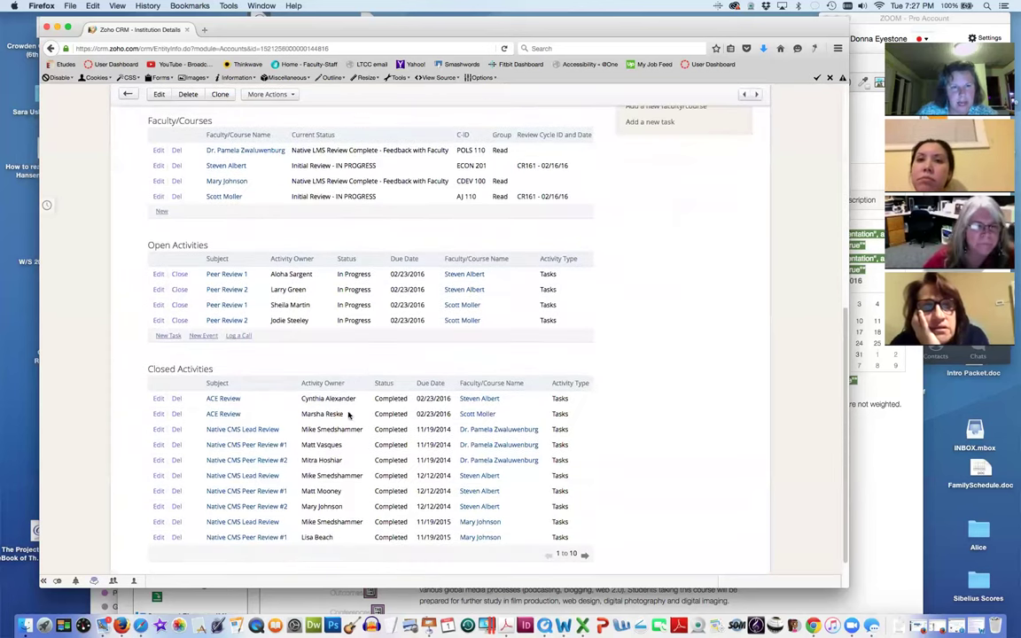
scroll(186, 412, up, 1)
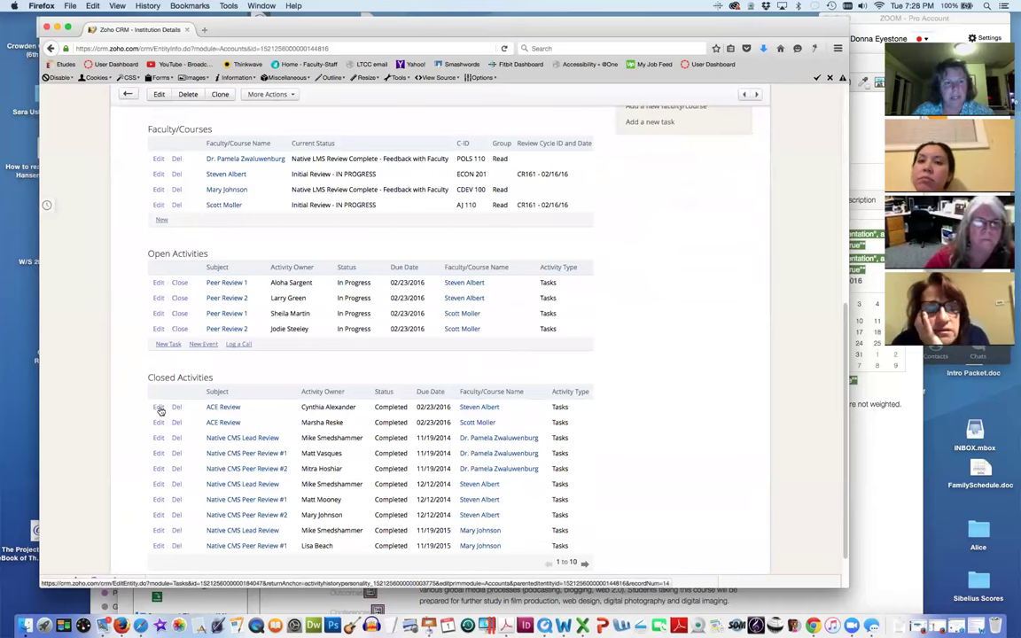
Open the first ACE Review task in the college's closed activities and examine its review details, Review Results, notes and attachments
click(222, 408)
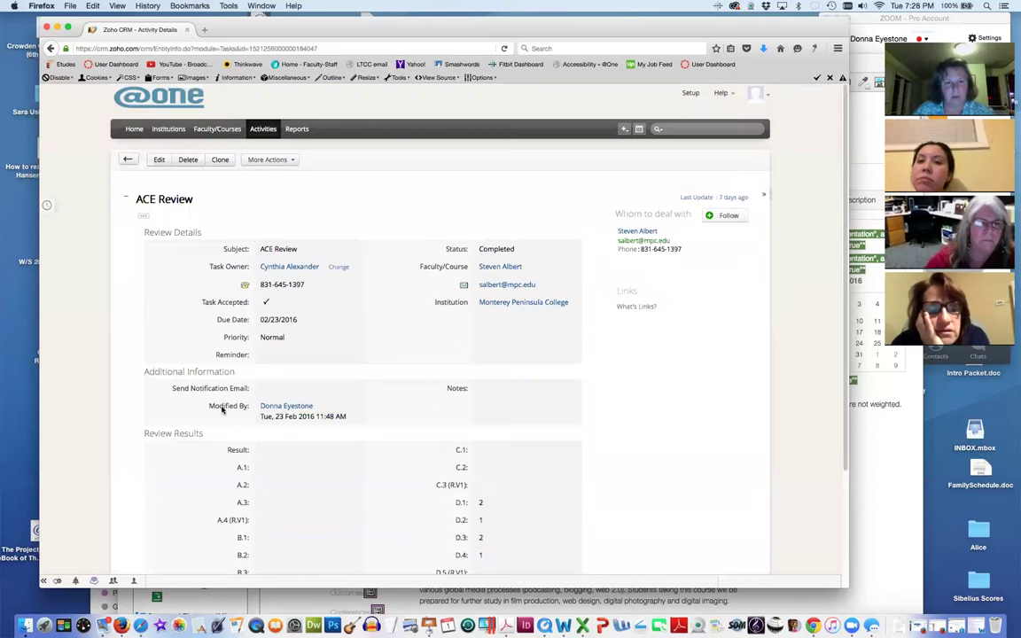
scroll(346, 381, down, 1)
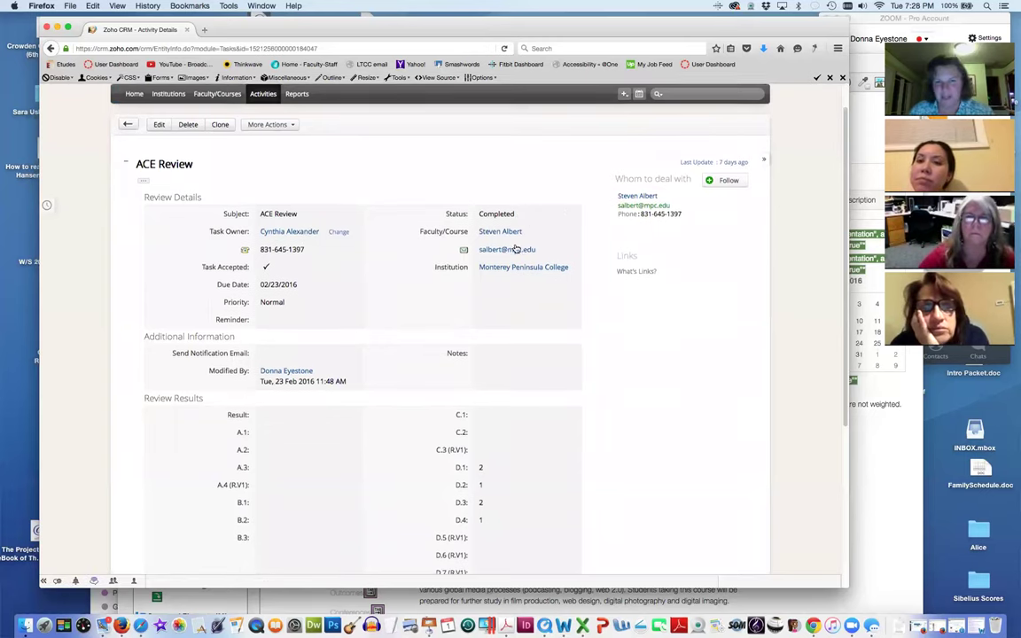
scroll(515, 243, down, 3)
scroll(514, 243, down, 3)
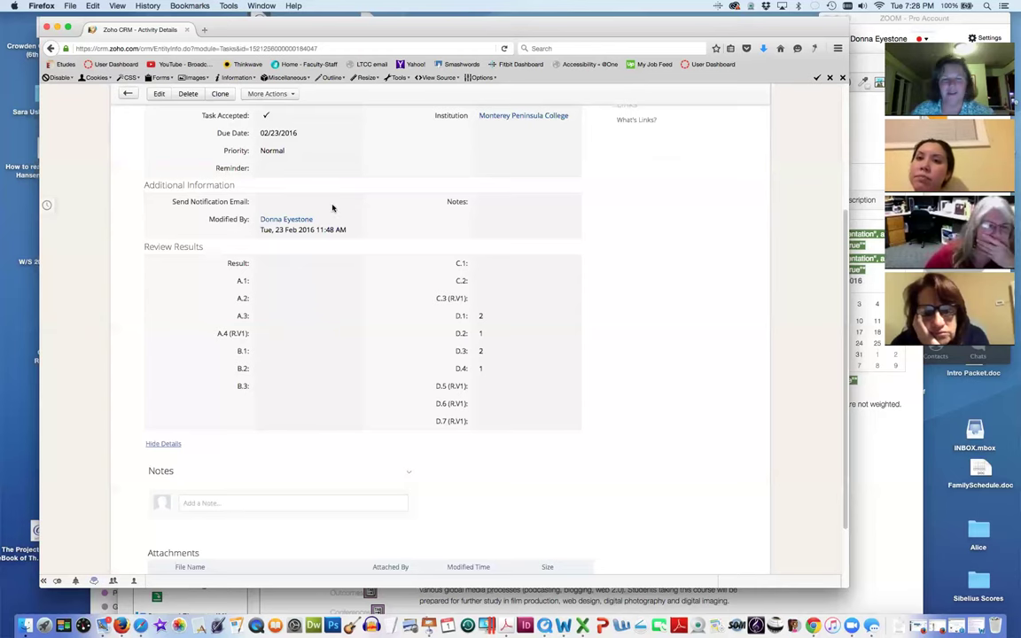
scroll(335, 217, down, 2)
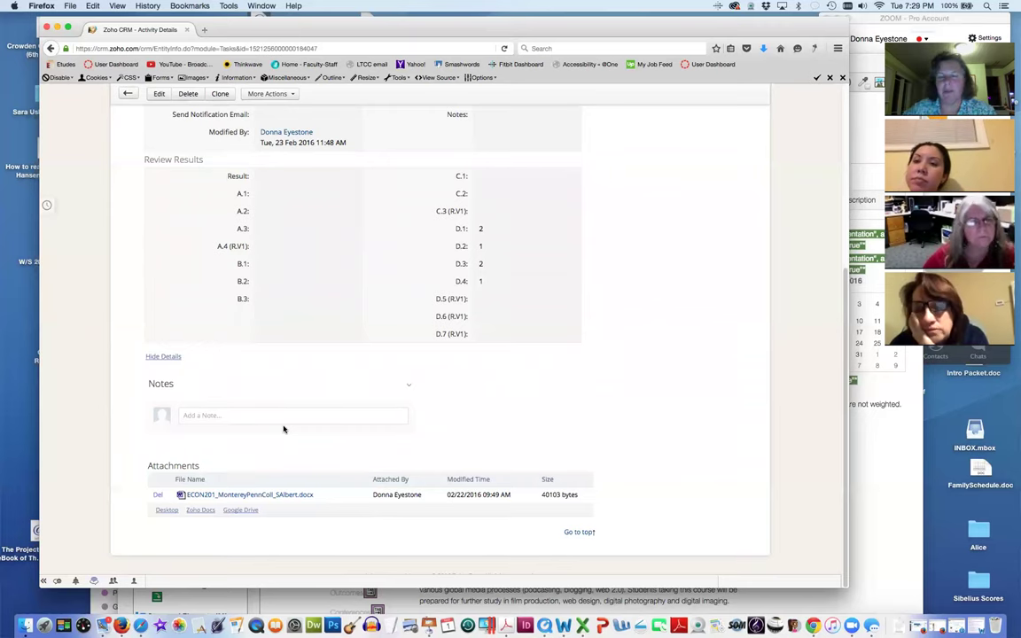
scroll(300, 418, up, 2)
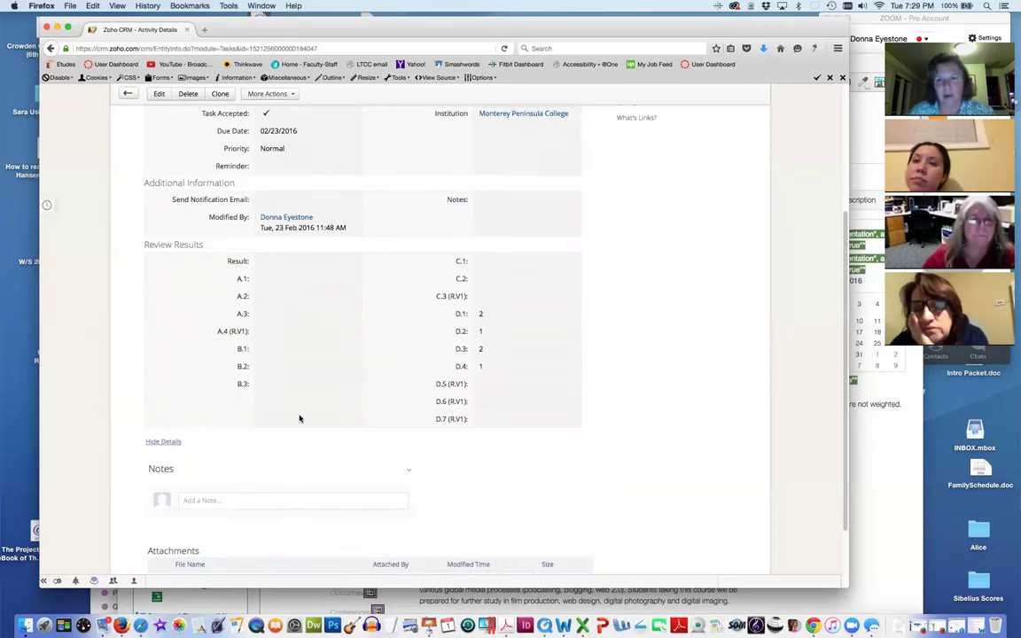
scroll(300, 418, up, 2)
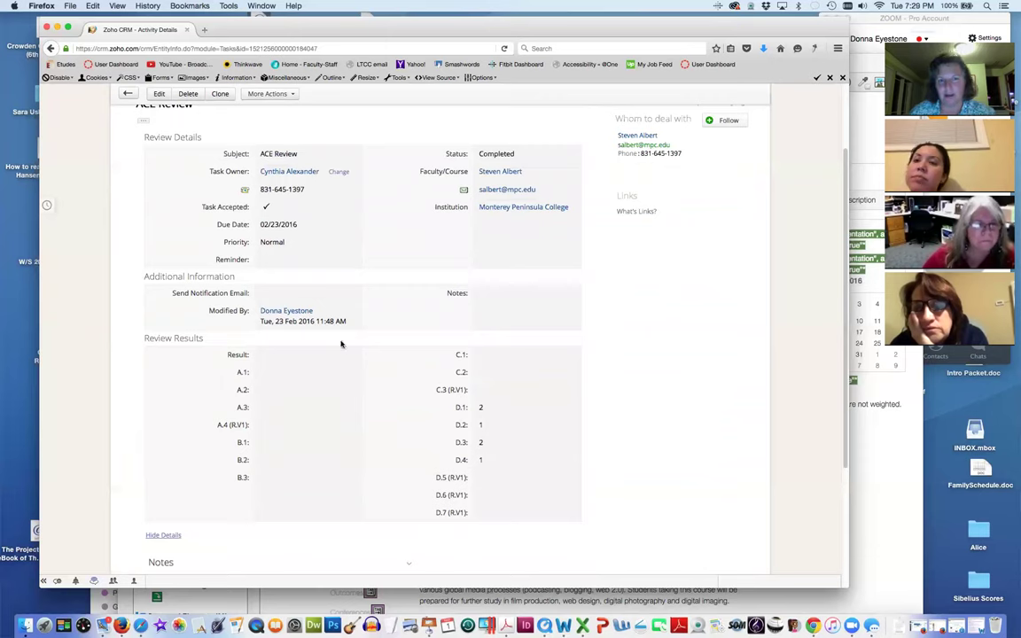